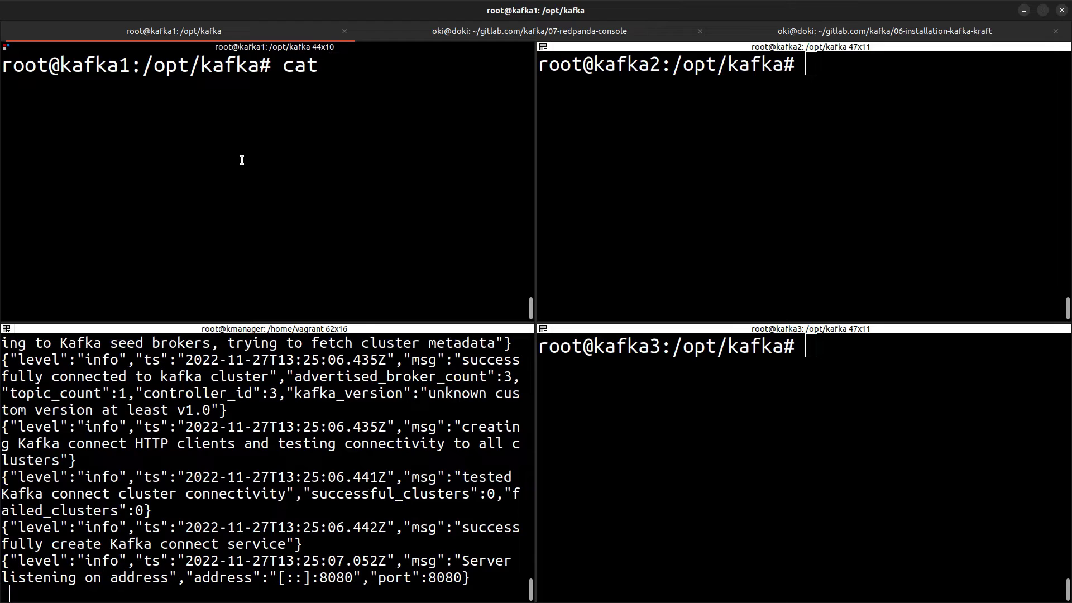
Maximize the kafka1 terminal pane, clear it and print the KRaft server configuration file from /opt/kafka/config/kraft.
key("ctrl+shift+x")
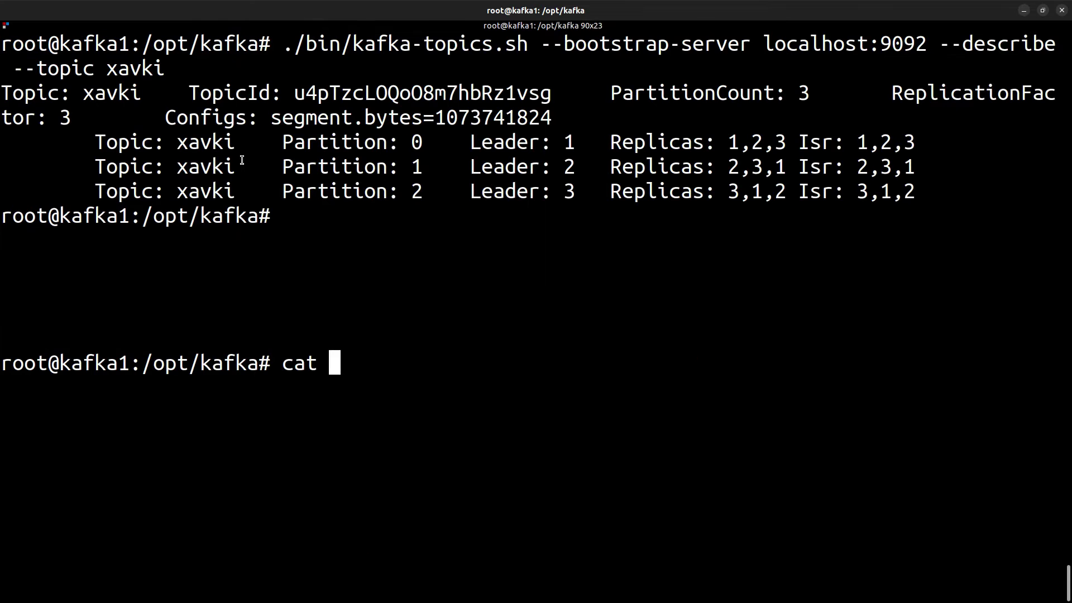
key("ctrl+l")
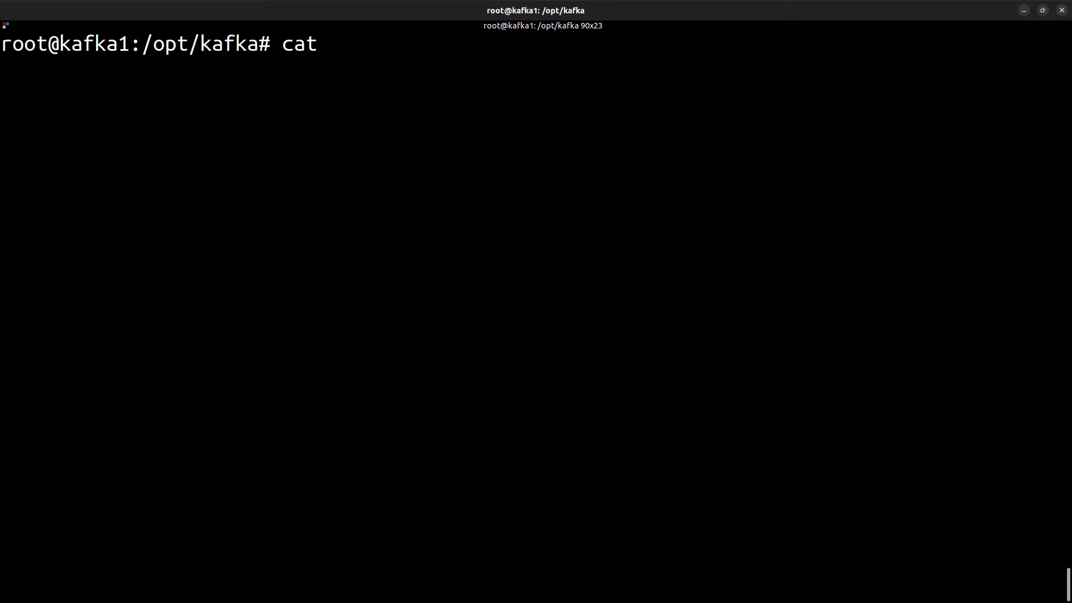
type("/opt/kaf")
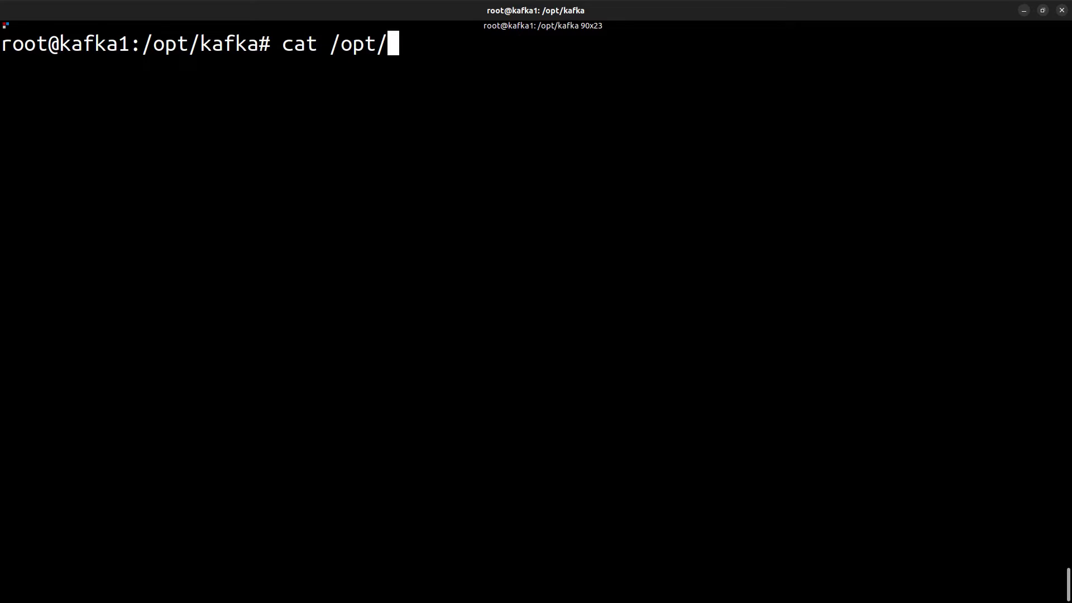
key("Tab")
type("co")
key("Tab")
type("kr")
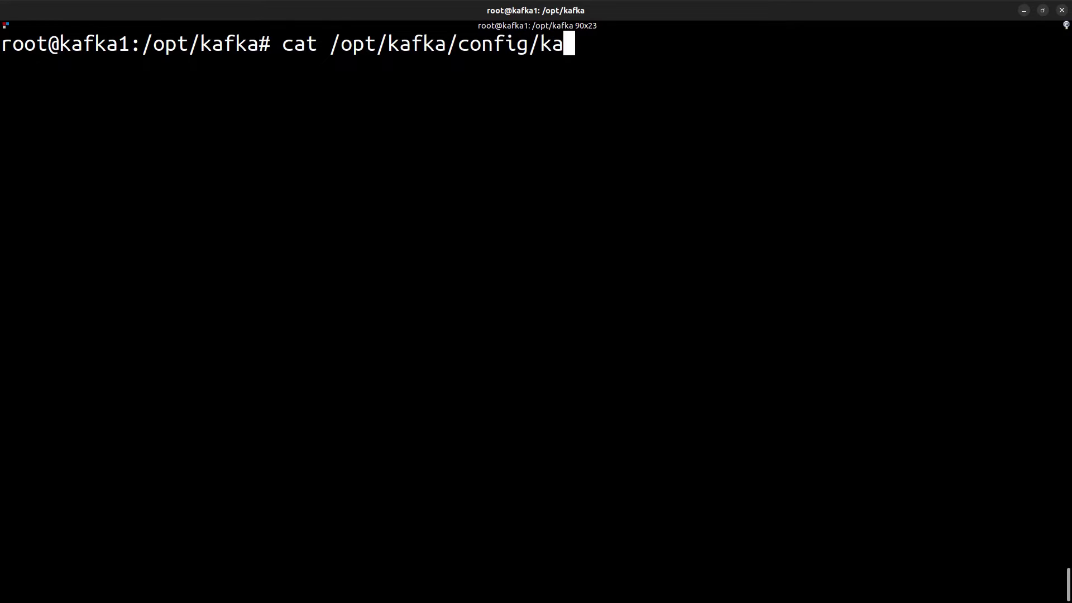
key("Tab")
key("Return")
key("Up")
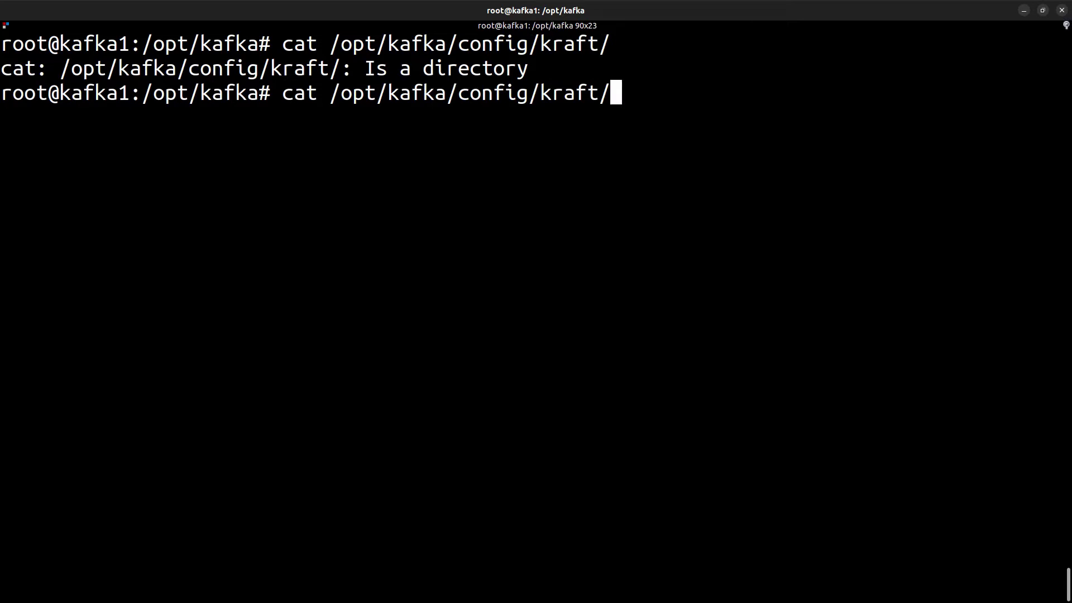
type("s")
key("Tab")
key("Return")
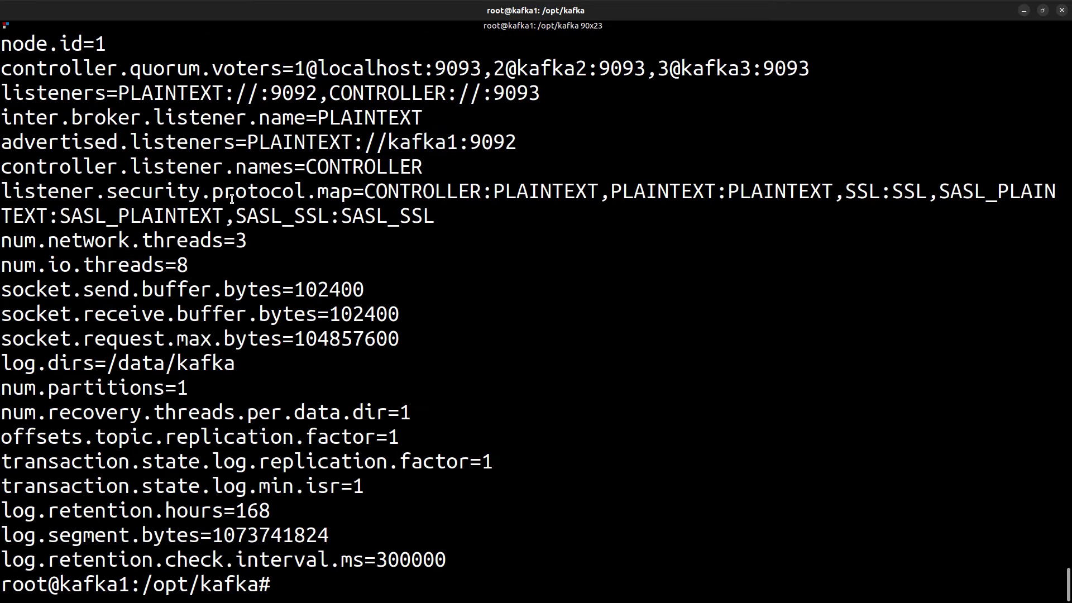
Highlight the kafka1 host and the full advertised.listeners value in the printed configuration, and restore the split terminal view.
left_click_drag(458, 142, 389, 143)
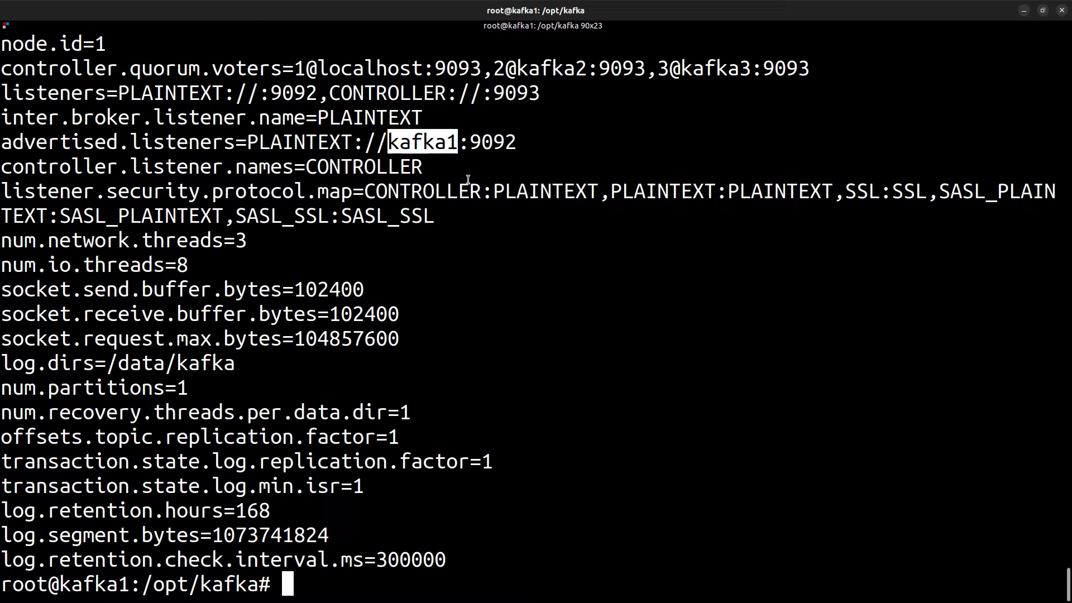
left_click(415, 148)
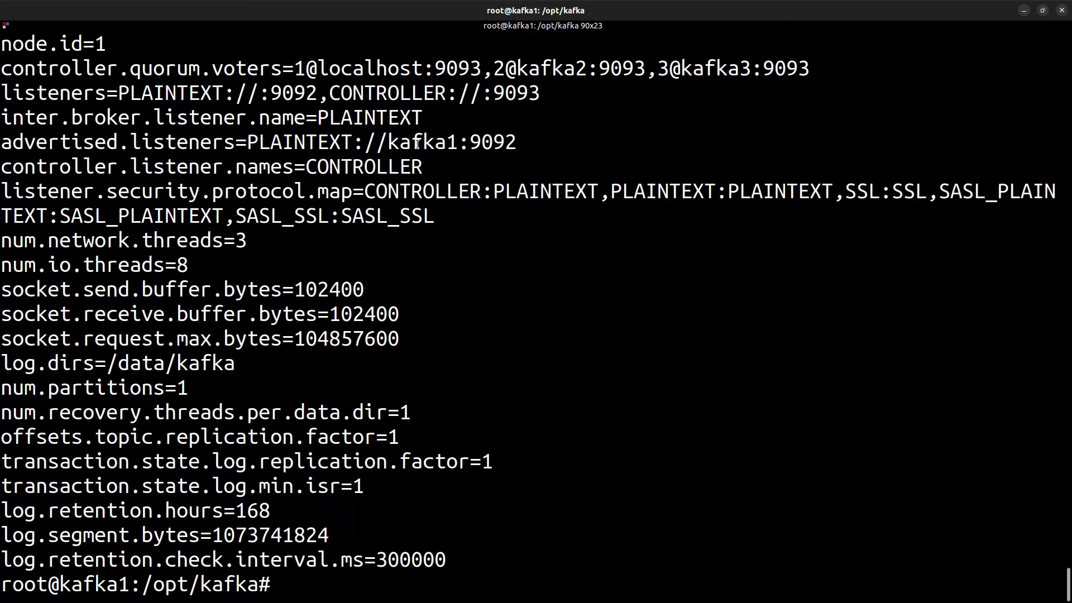
double_click(279, 143)
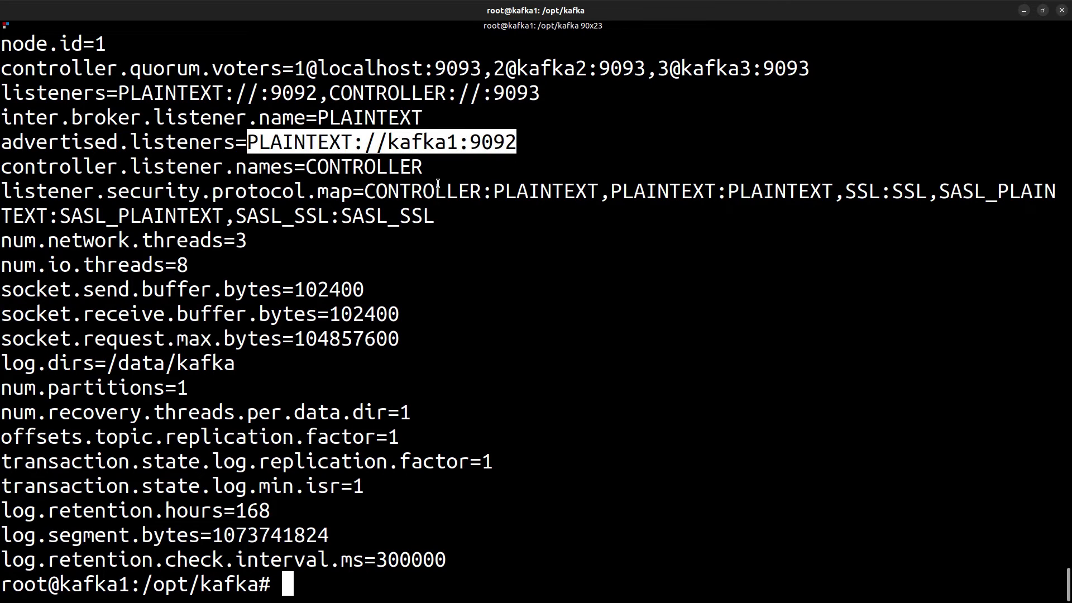
key("ctrl+shift+x")
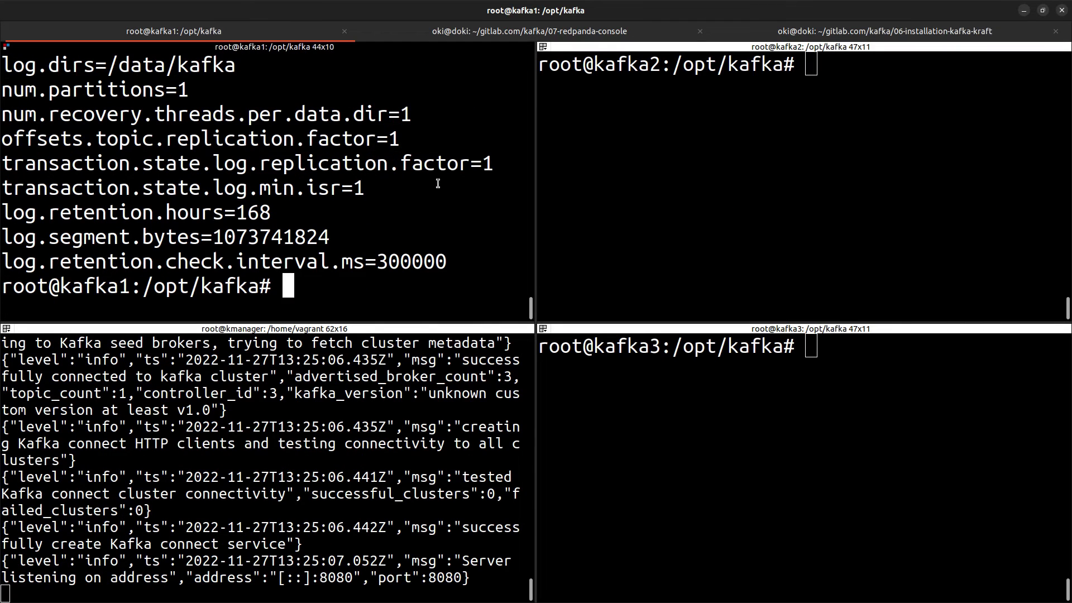
Switch from the kmanager terminal to Firefox and load the Redpanda Console at 192.168.12.77:8080.
double_click(319, 446)
left_click(318, 445)
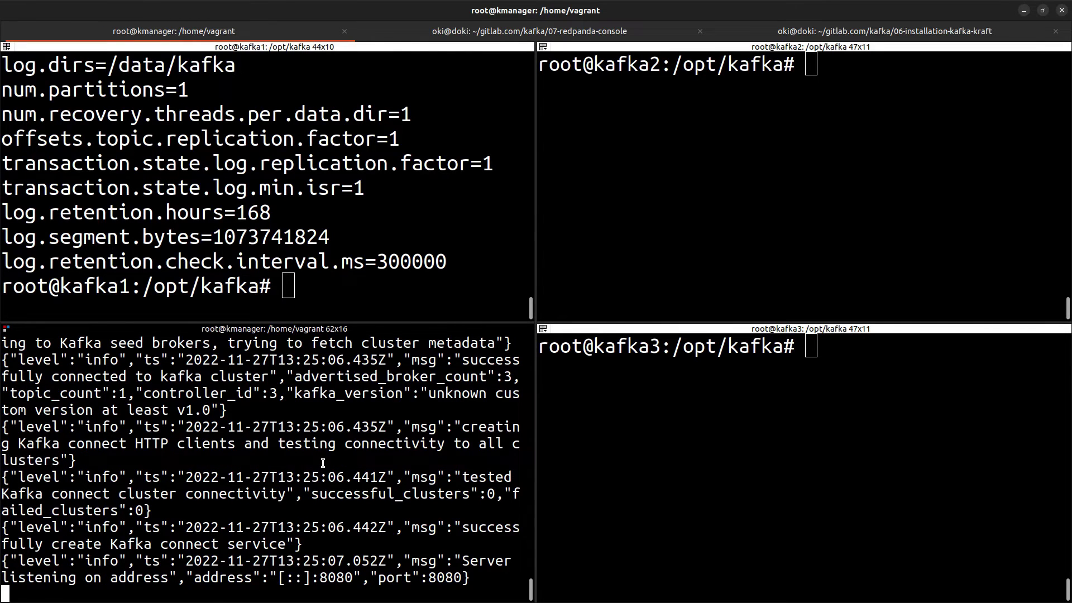
key("alt+Tab")
key("ctrl+Tab")
left_click(293, 30)
key("Return")
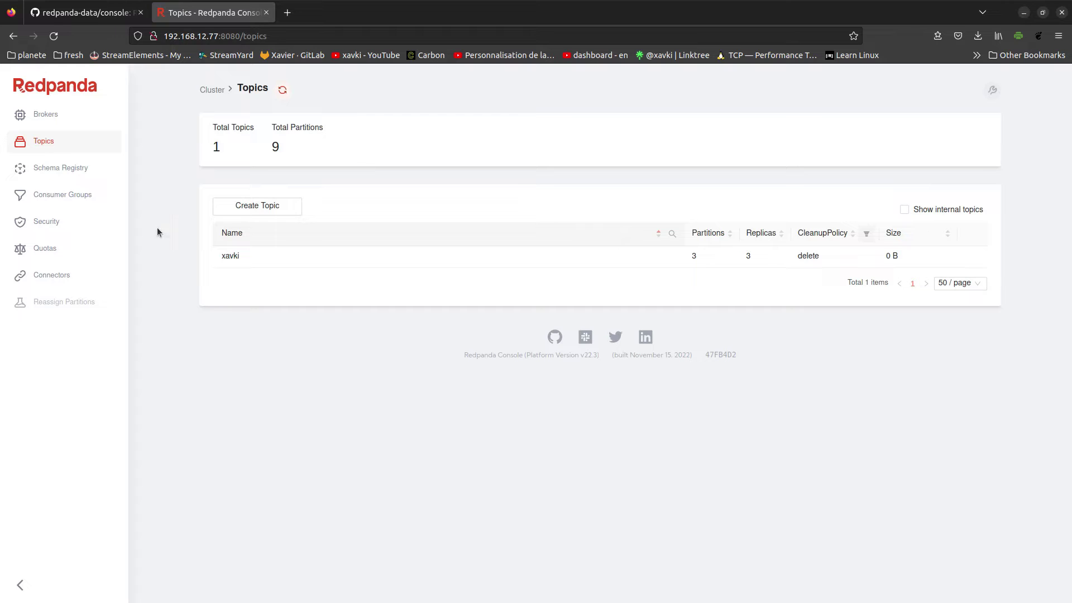
Open the Brokers page, refresh its data and highlight part of the cluster version text.
left_click(47, 114)
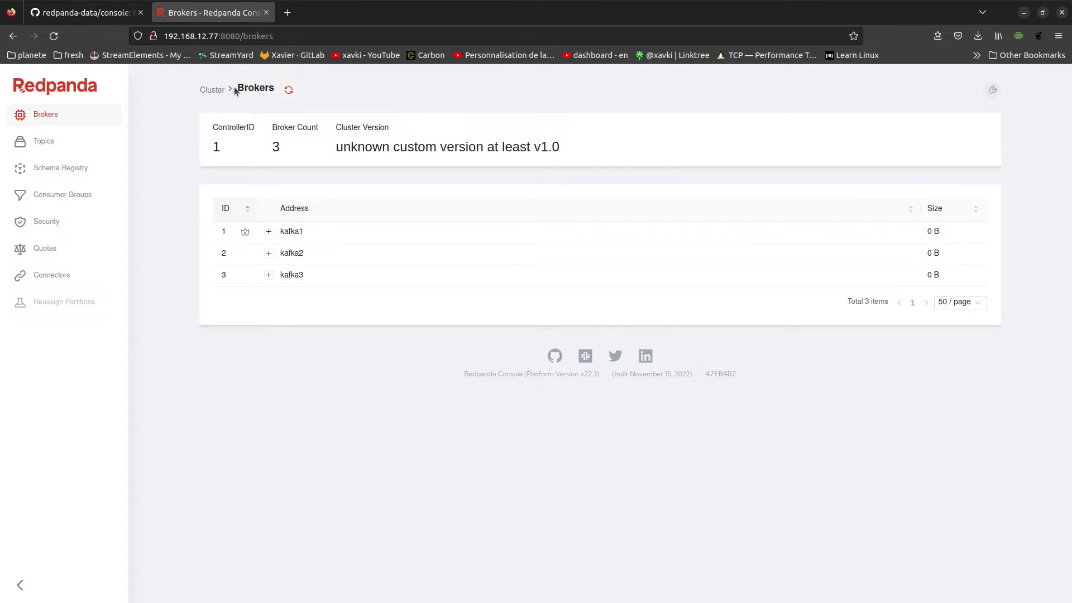
left_click(288, 90)
mouse_move(246, 234)
left_click_drag(563, 151, 441, 160)
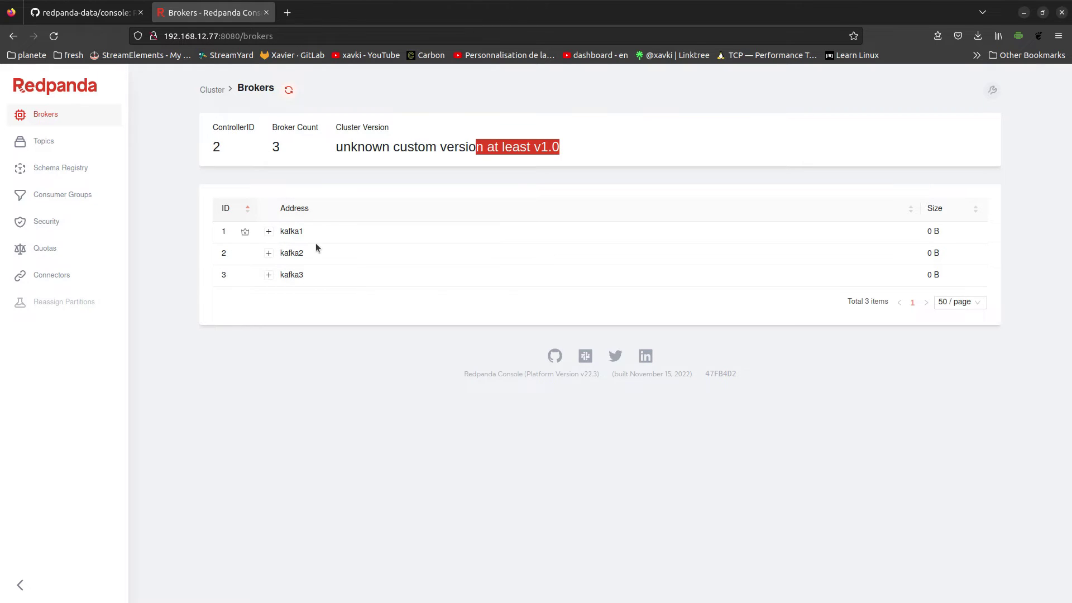
Enlarge the page to 170% and expand the configuration of the kafka1 broker.
key("ctrl+plus")
key("ctrl+plus")
key("ctrl+plus")
key("ctrl+plus")
key("ctrl+plus")
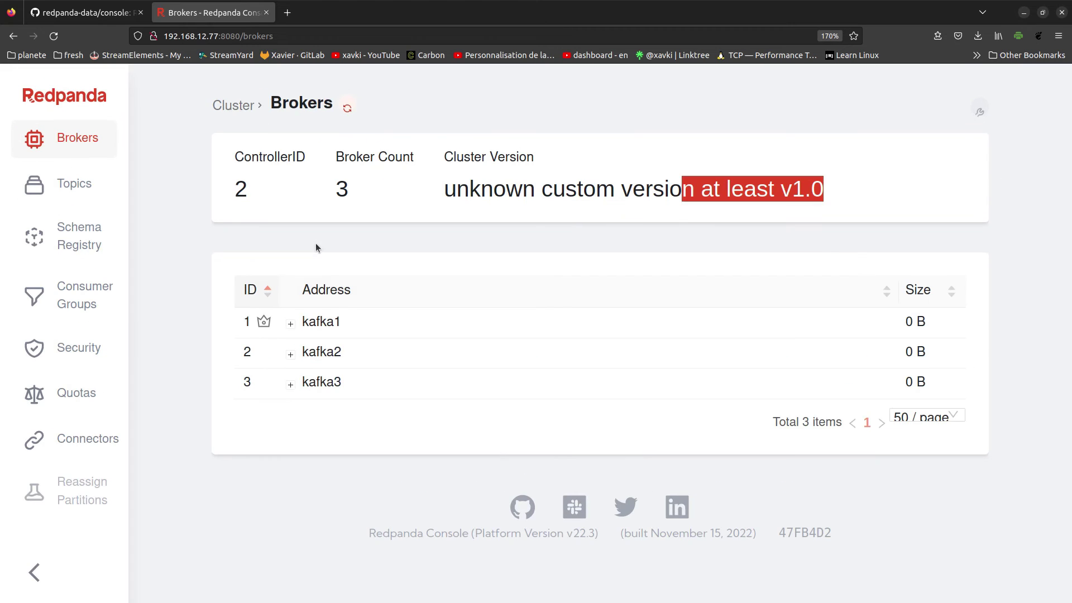
left_click(291, 323)
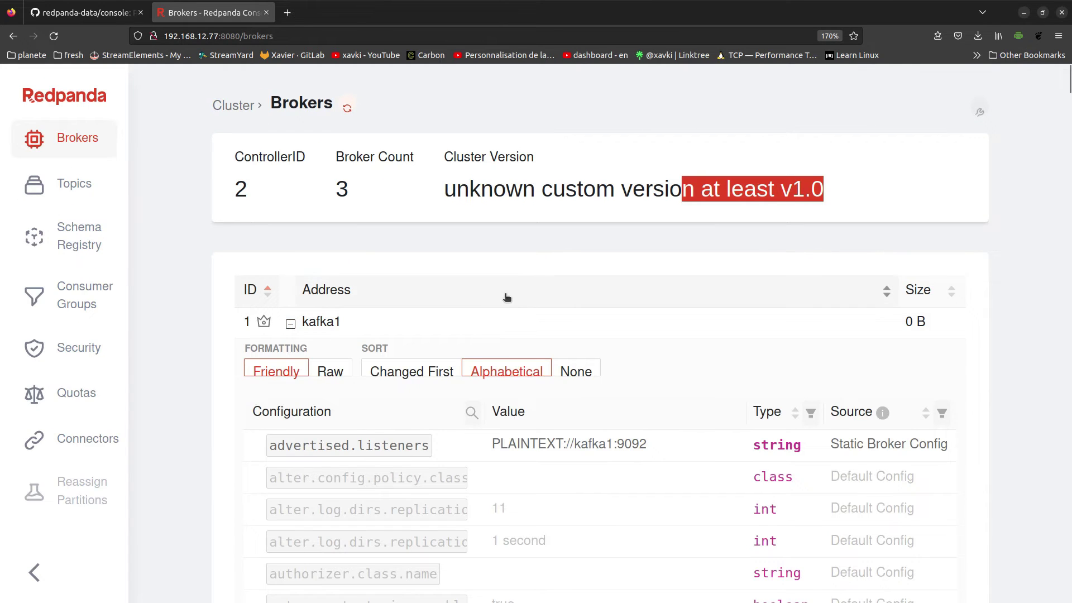
Reduce the page zoom to 133% and compare the Raw and Friendly formatting of kafka1's configuration values.
key("ctrl+minus")
key("ctrl+minus")
scroll(503, 369, "down", 3)
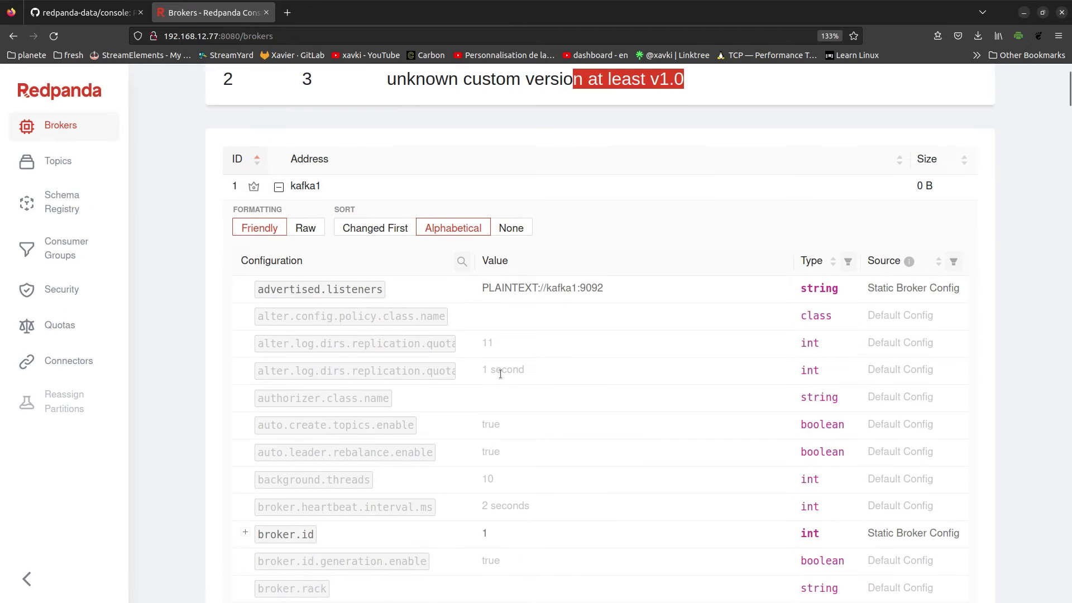
left_click(312, 142)
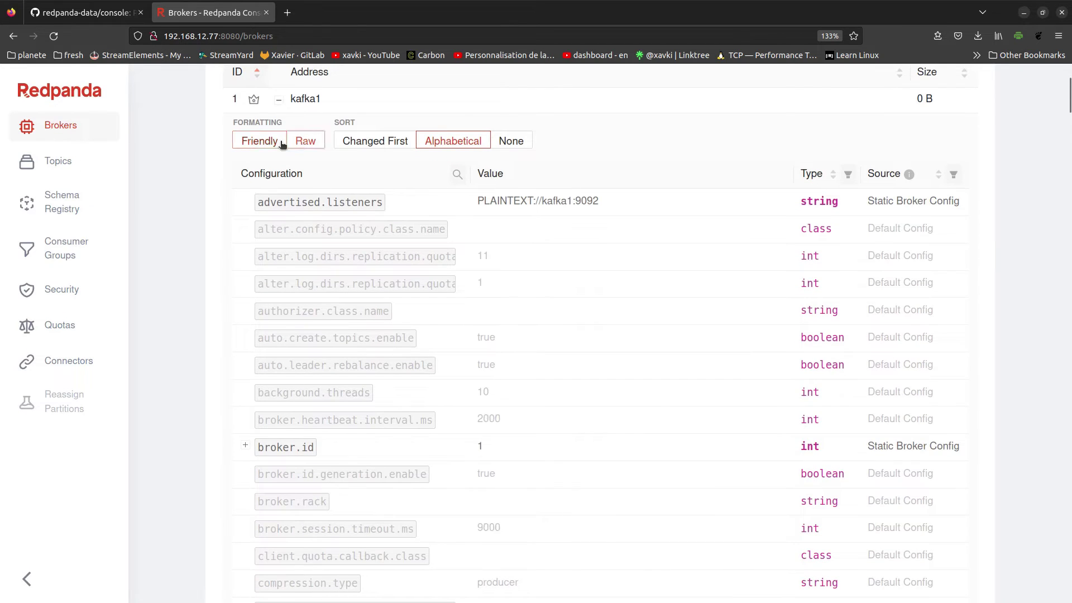
left_click(254, 142)
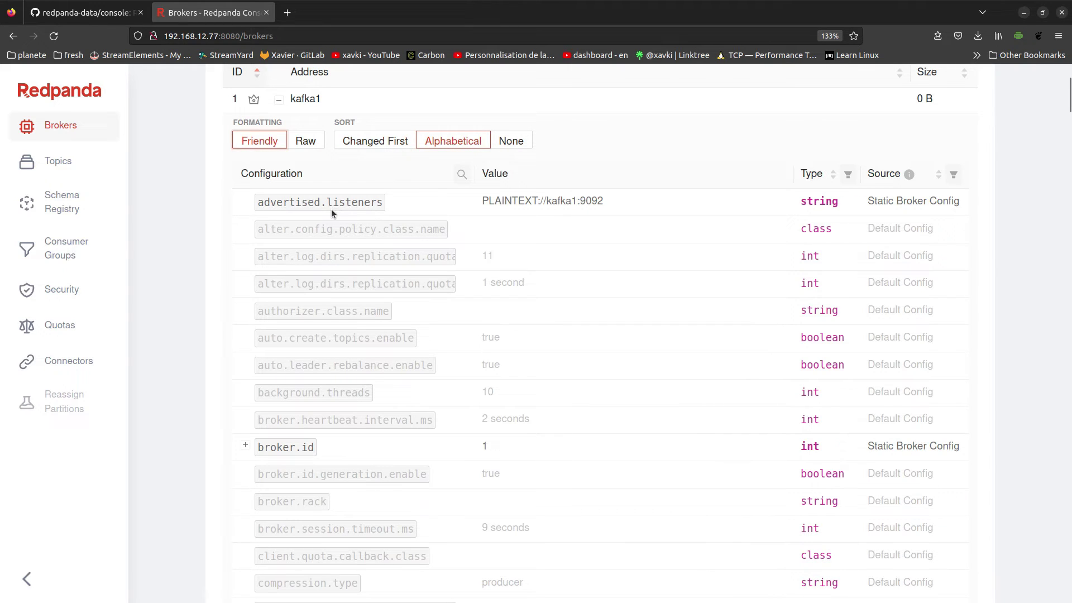
Look through the first kafka1 configuration entries, and expand and collapse the broker.id entry to check its default.
scroll(326, 202, "down", 9)
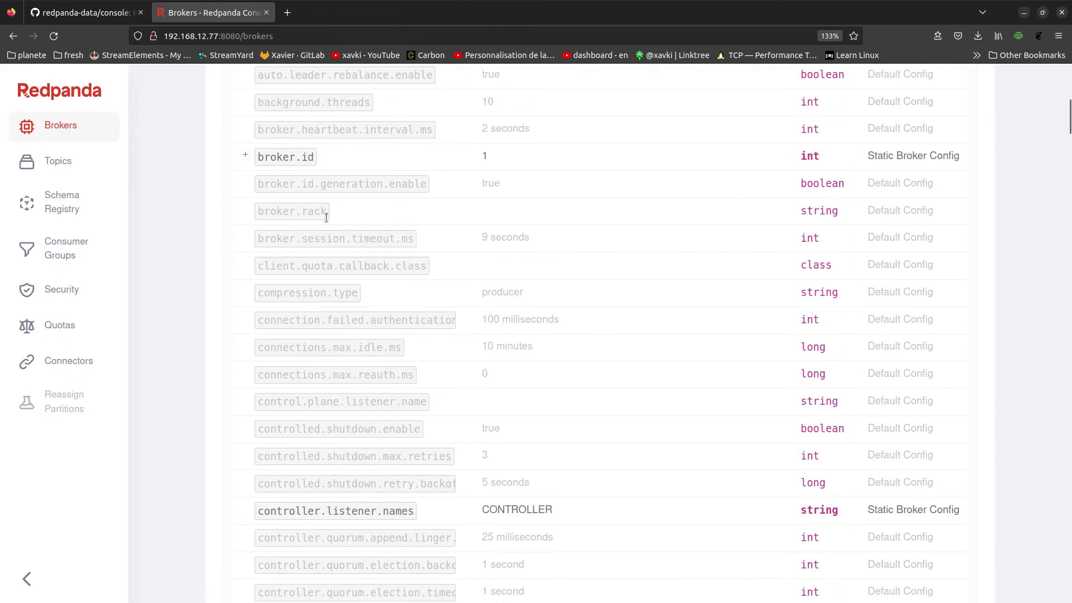
scroll(326, 220, "down", 3)
scroll(327, 220, "down", 2)
scroll(325, 221, "up", 5)
scroll(324, 222, "up", 3)
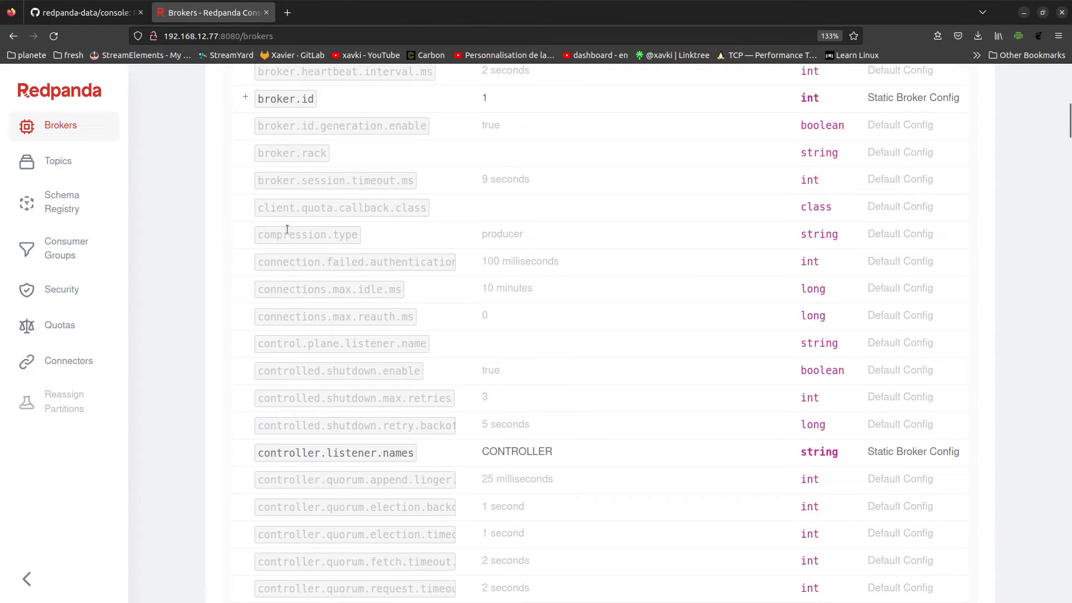
scroll(313, 224, "up", 3)
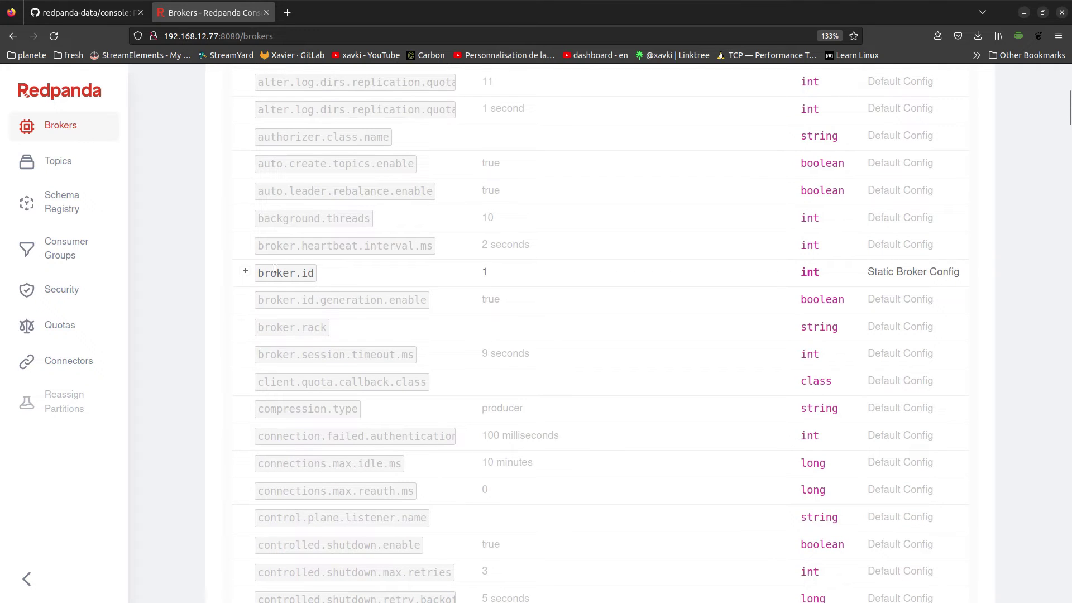
left_click(246, 271)
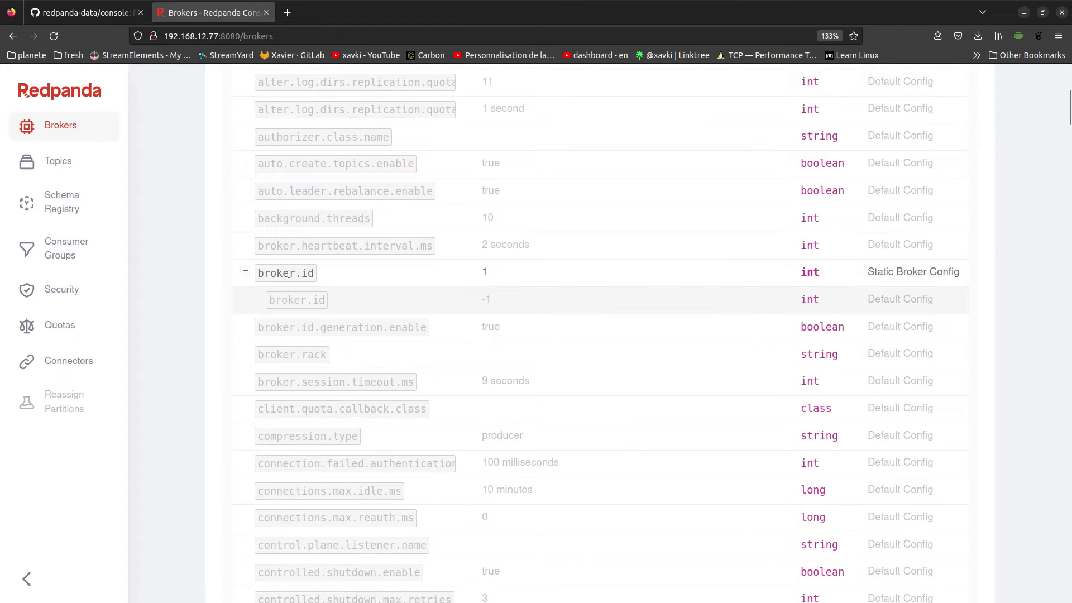
left_click(249, 272)
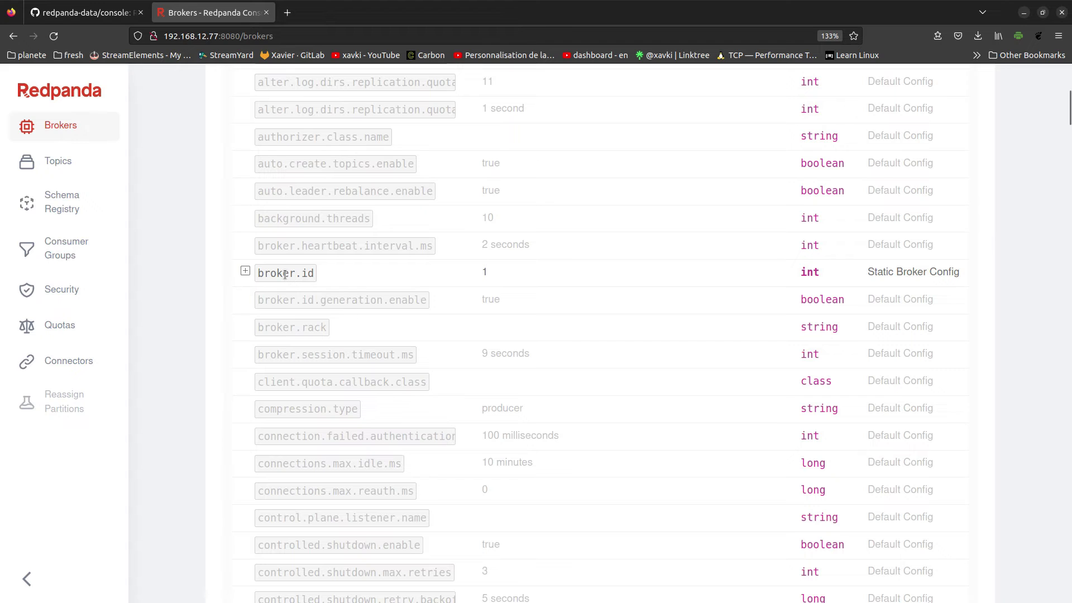
Review the rest of kafka1's configuration, including the listener, log and thread settings, and return to the broker list.
scroll(754, 283, "up", 5)
scroll(755, 287, "down", 4)
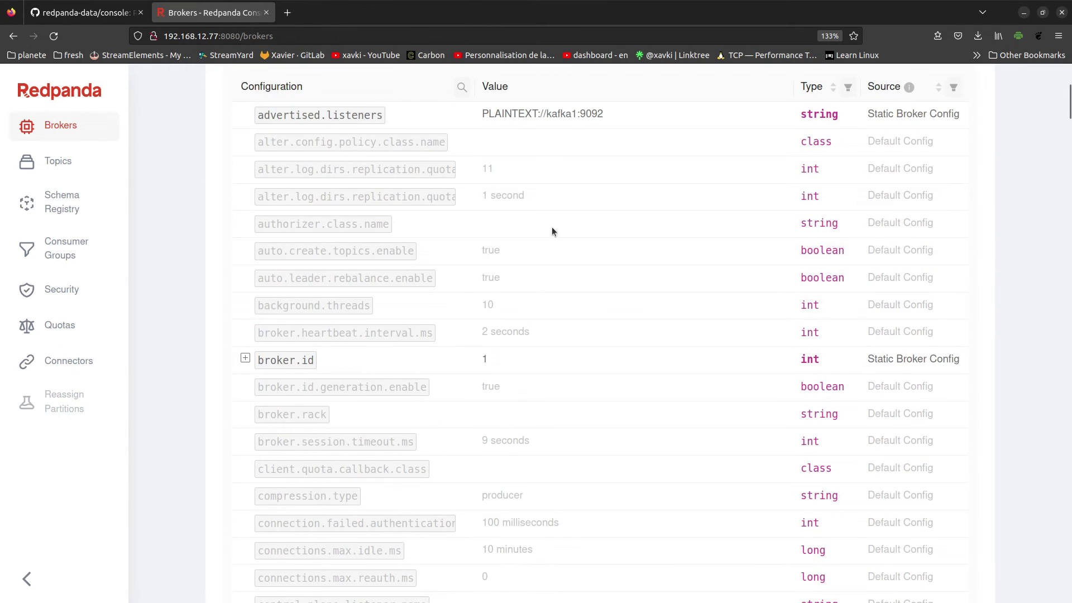
scroll(550, 240, "down", 6)
scroll(539, 263, "down", 3)
scroll(540, 262, "down", 5)
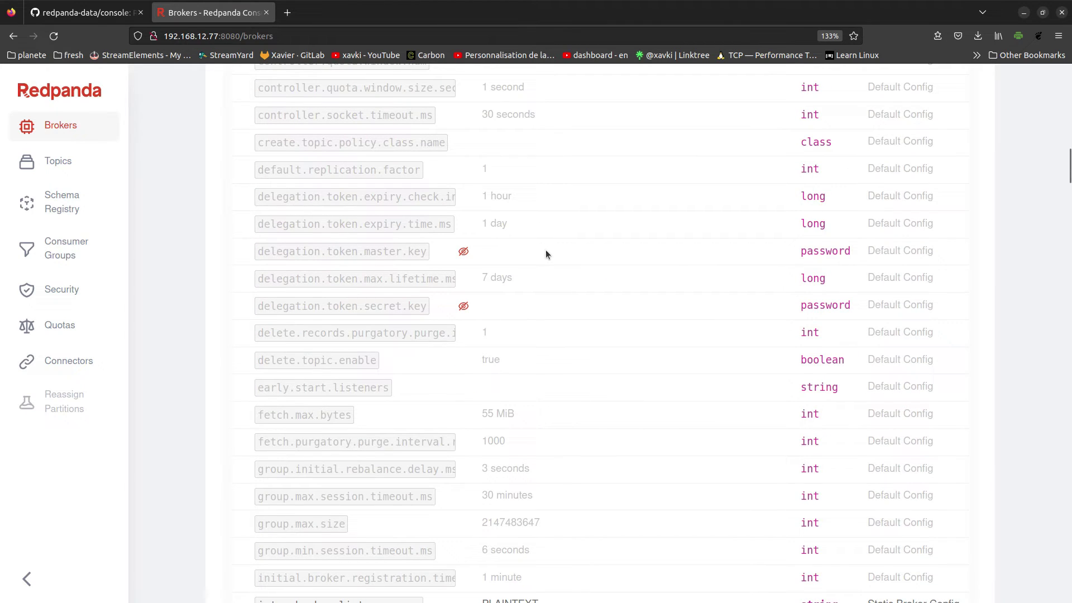
scroll(544, 255, "down", 8)
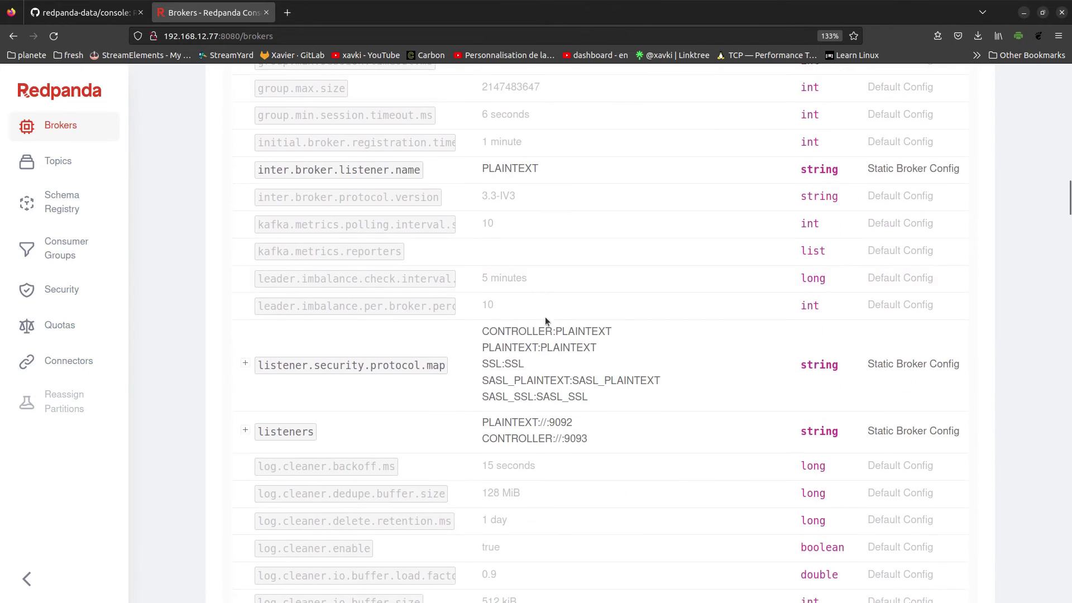
scroll(540, 287, "down", 20)
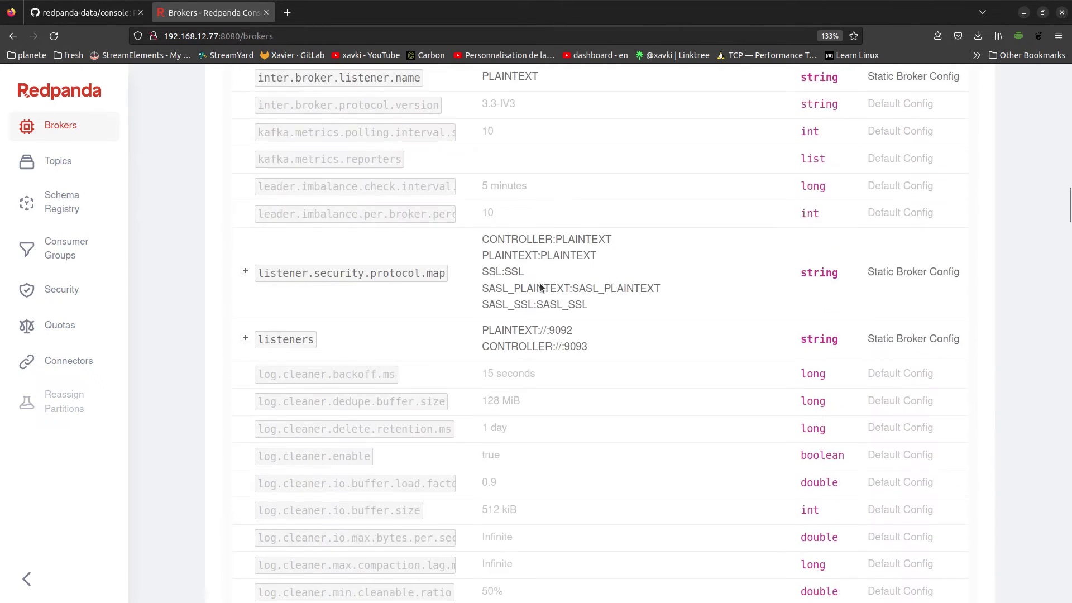
scroll(538, 288, "down", 20)
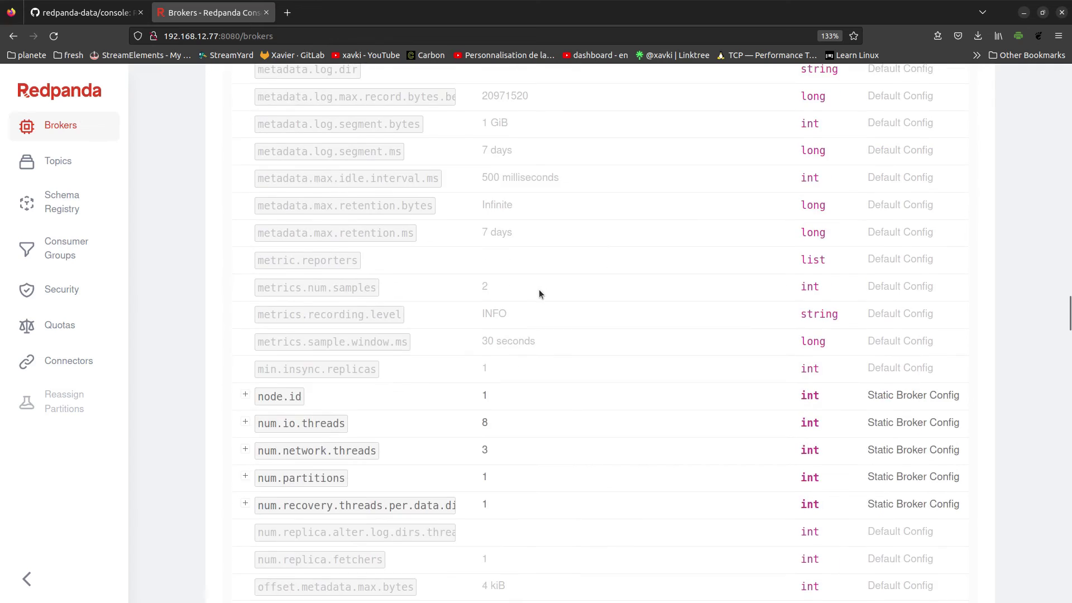
scroll(538, 288, "up", 11)
scroll(537, 289, "up", 20)
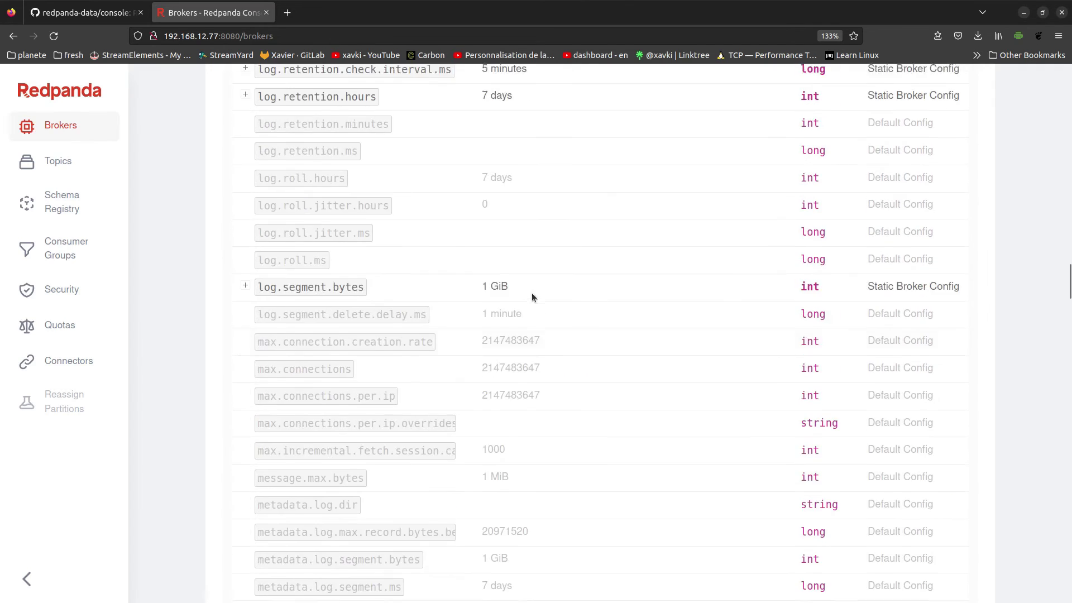
scroll(523, 286, "up", 10)
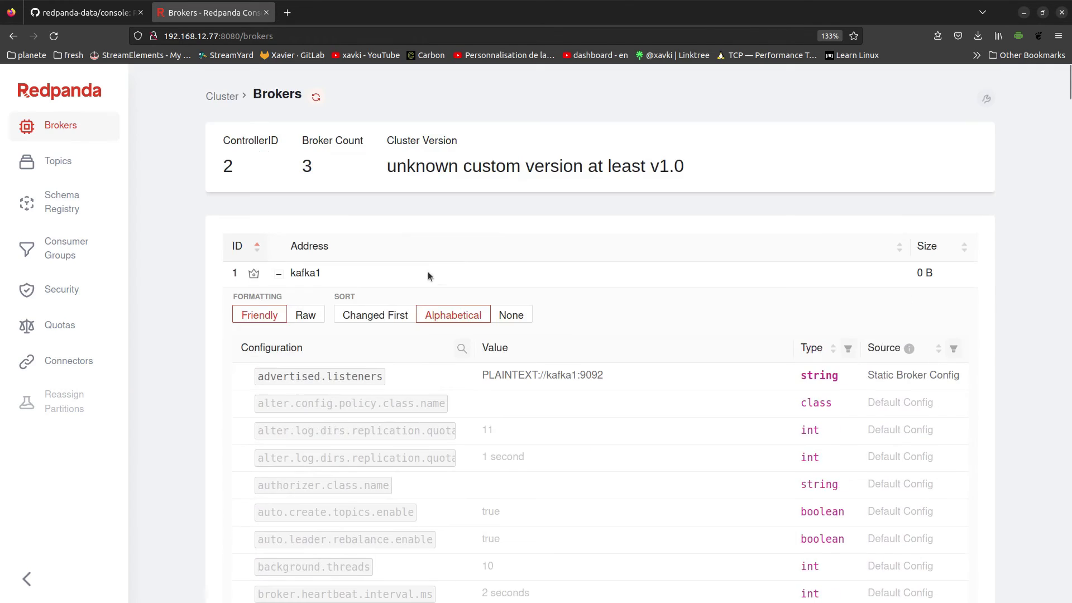
Collapse the kafka1 configuration, and briefly expand the kafka2 configuration to check its advertised listener.
left_click(279, 273)
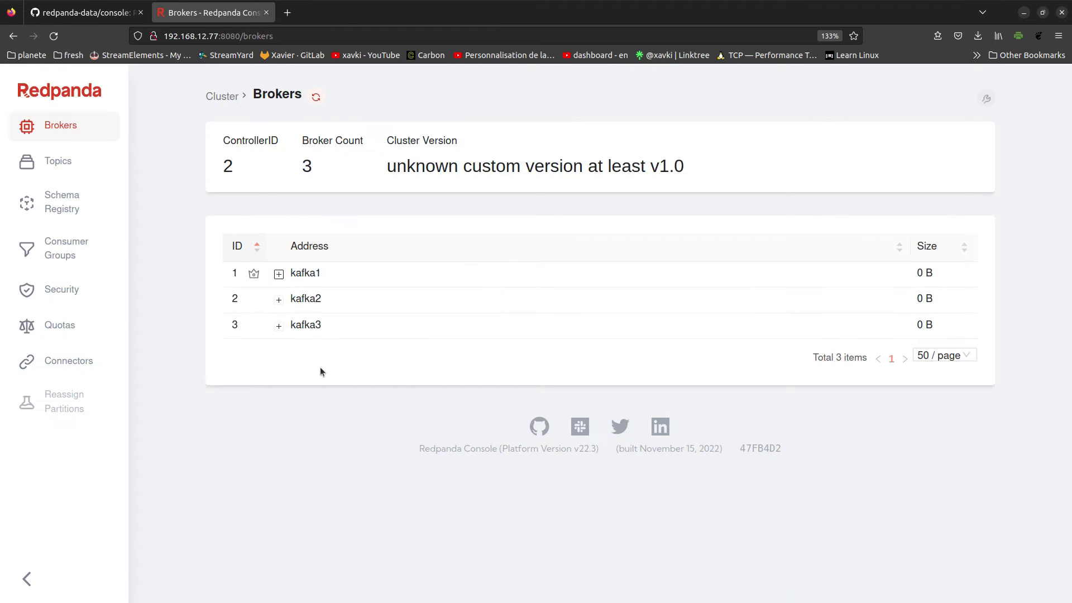
left_click(279, 299)
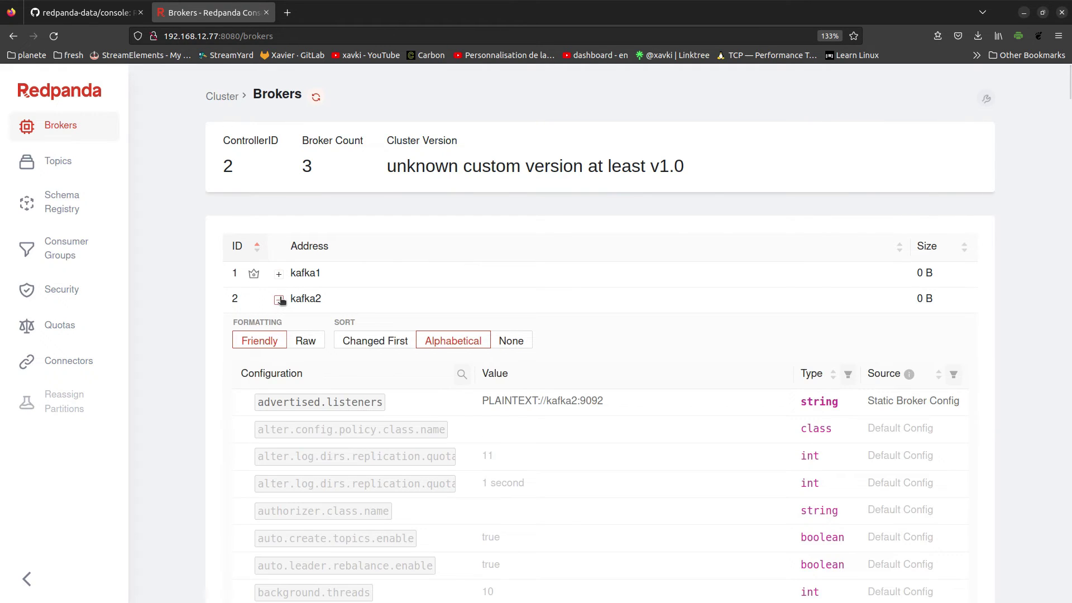
left_click(279, 300)
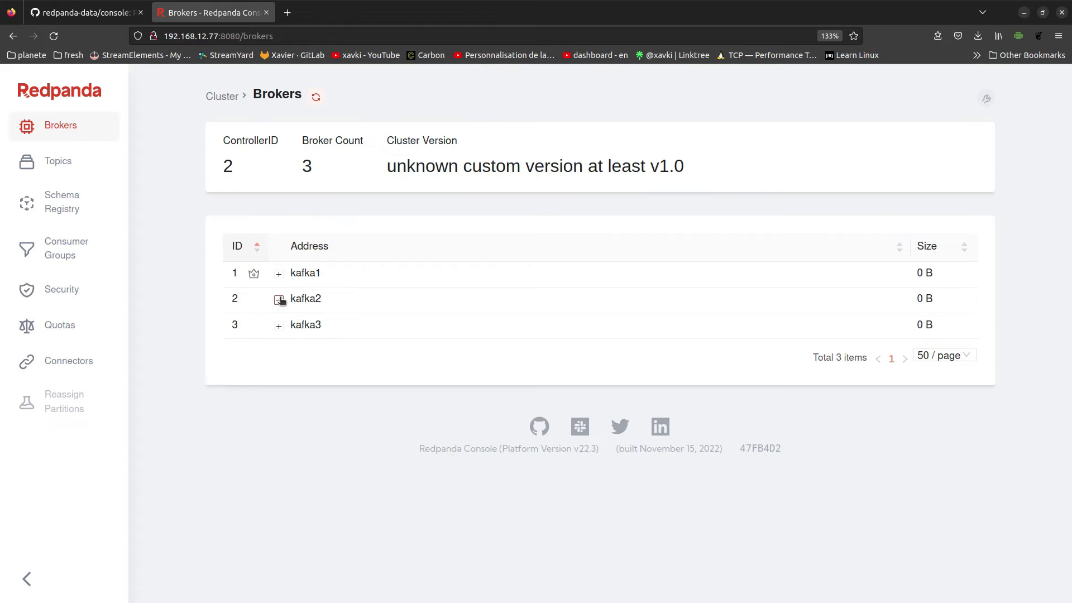
Open the Topics page of the cluster.
left_click(86, 165)
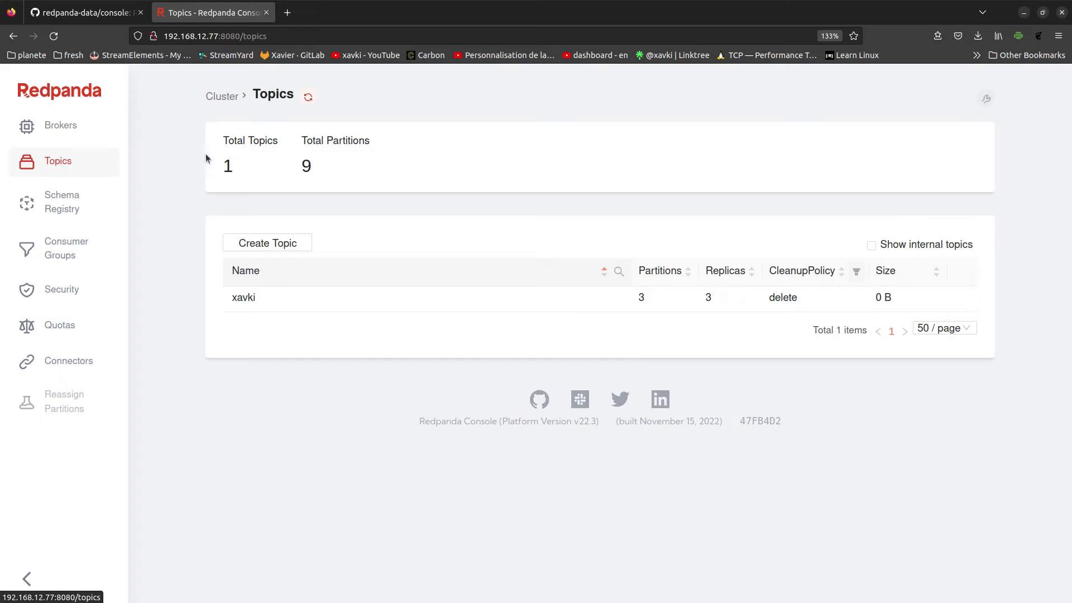
Look through the Statistics Bar, Json Viewer and Import/Export sections of the user preferences, and close them.
left_click(986, 100)
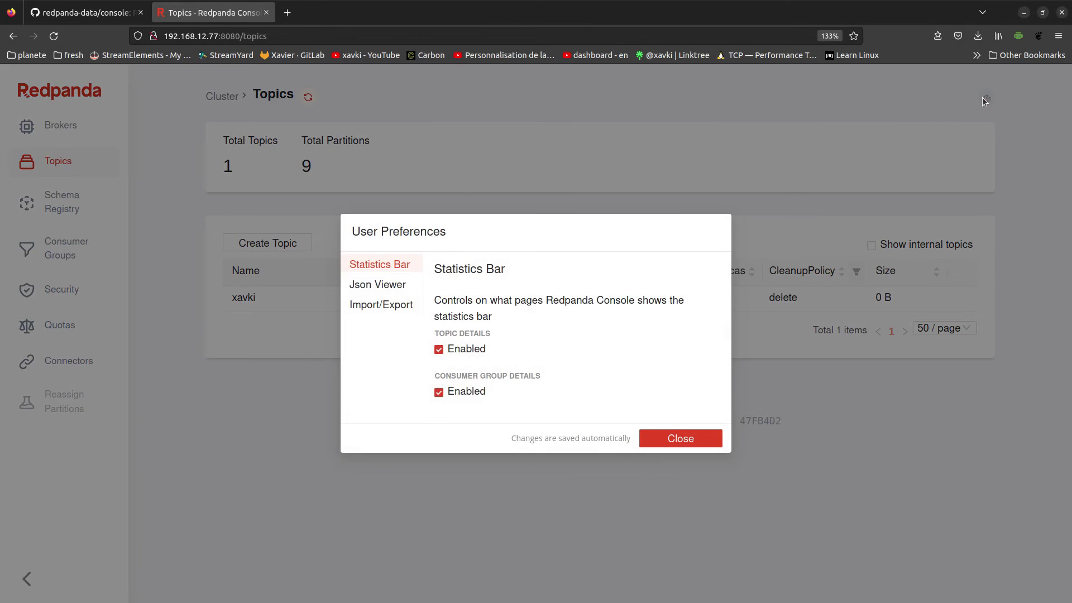
left_click(391, 285)
left_click(395, 290)
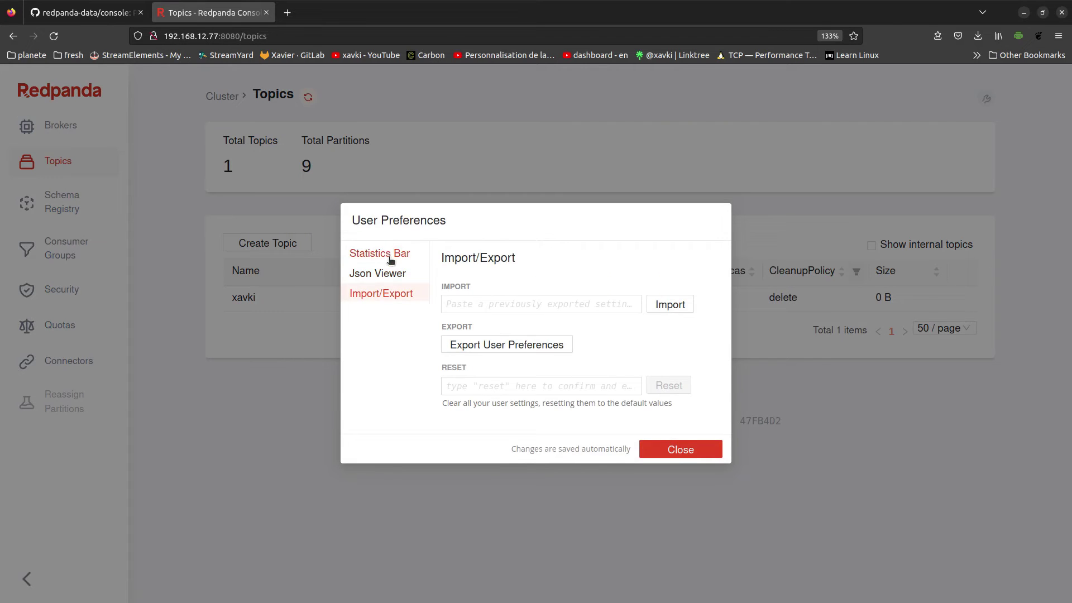
left_click(390, 255)
left_click(398, 305)
left_click(647, 450)
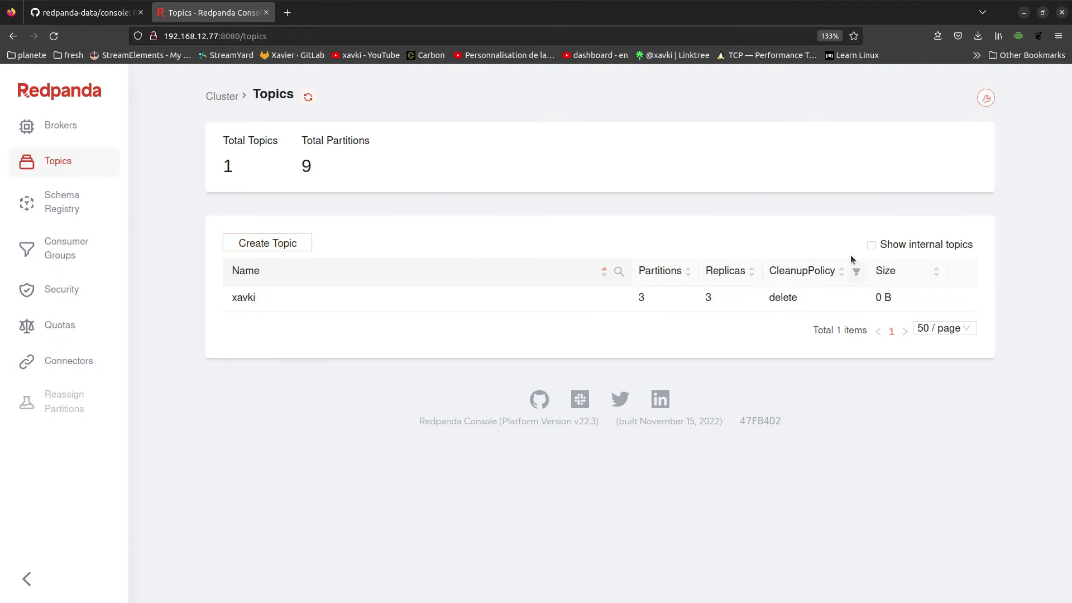
Open the topic creation form and review its name, partitions, replication factor and additional configuration fields.
left_click(258, 244)
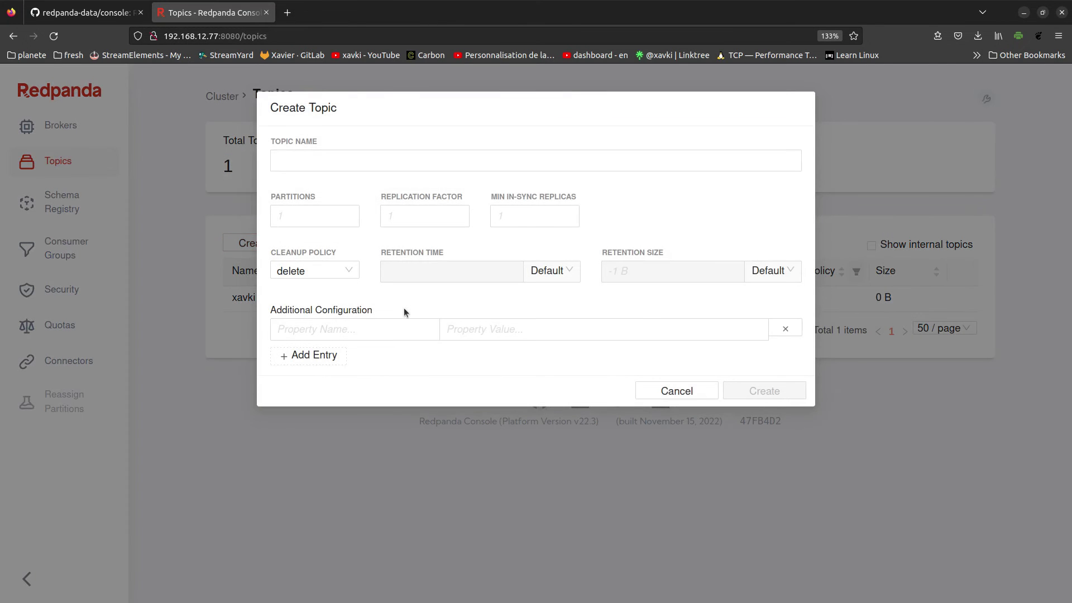
left_click(294, 161)
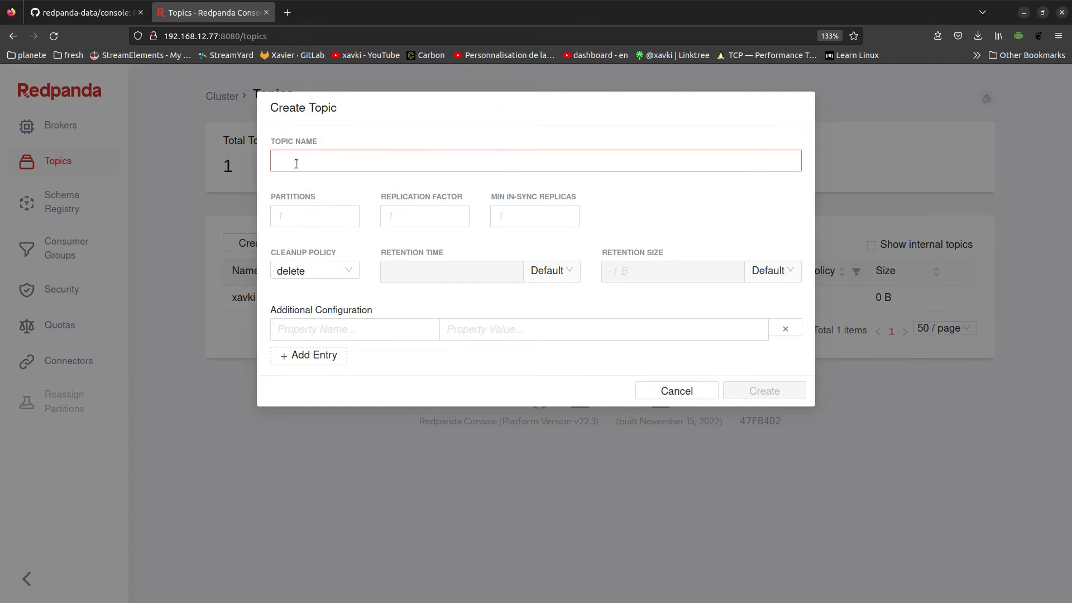
left_click(324, 213)
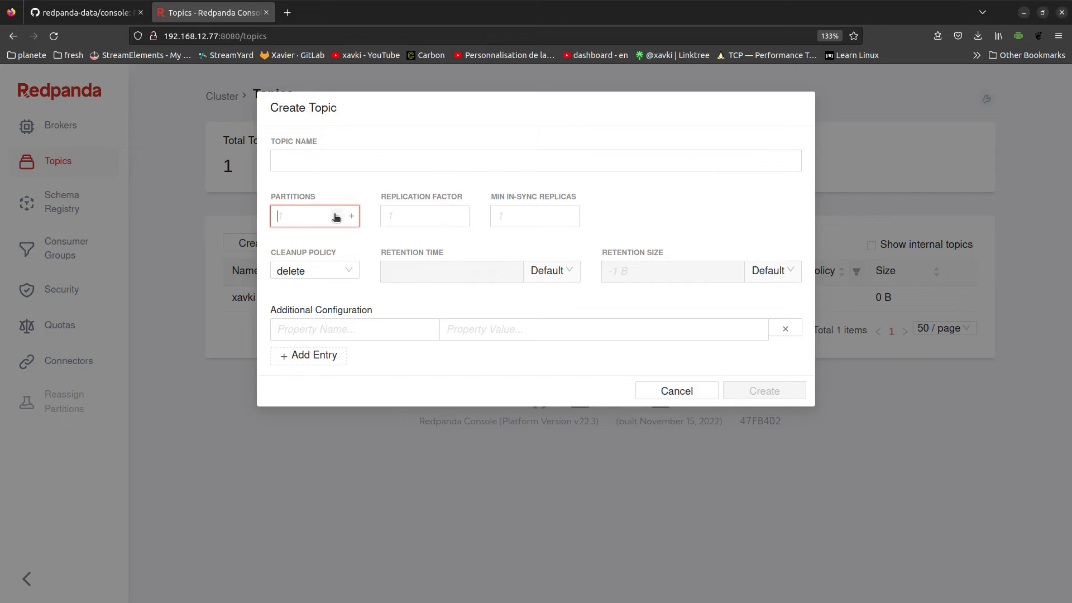
left_click(434, 213)
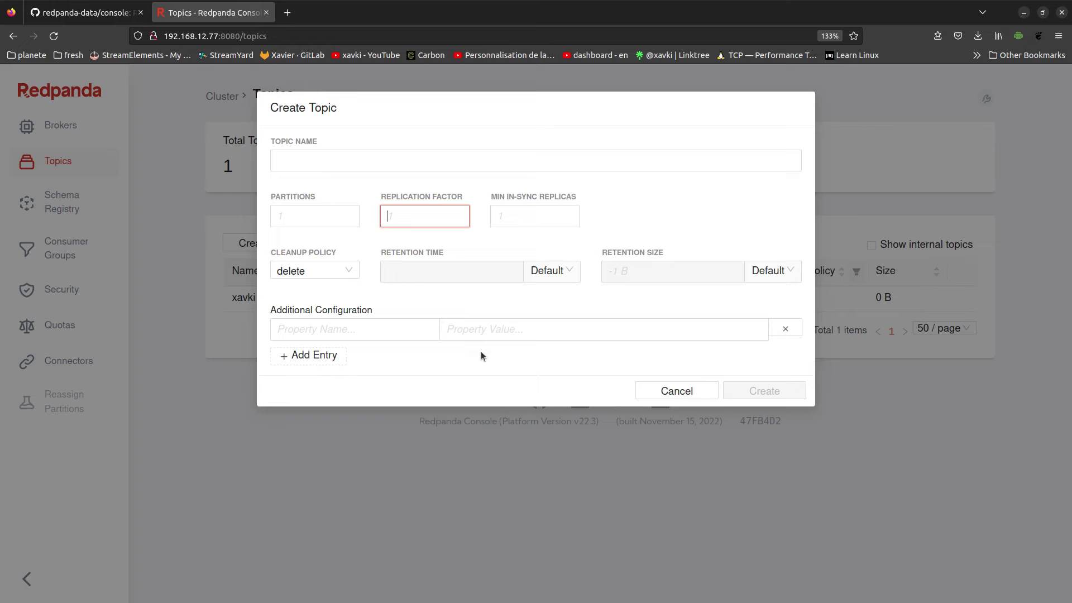
left_click(333, 328)
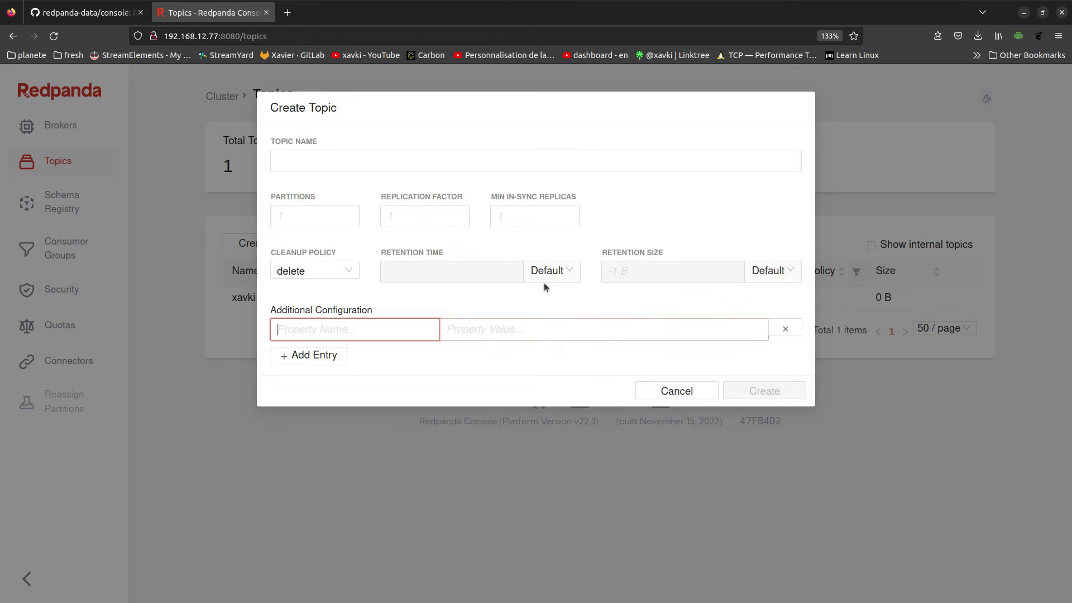
Review the new topic's retention time units and cleanup policy options, and cancel the topic creation.
left_click(561, 275)
left_click(562, 272)
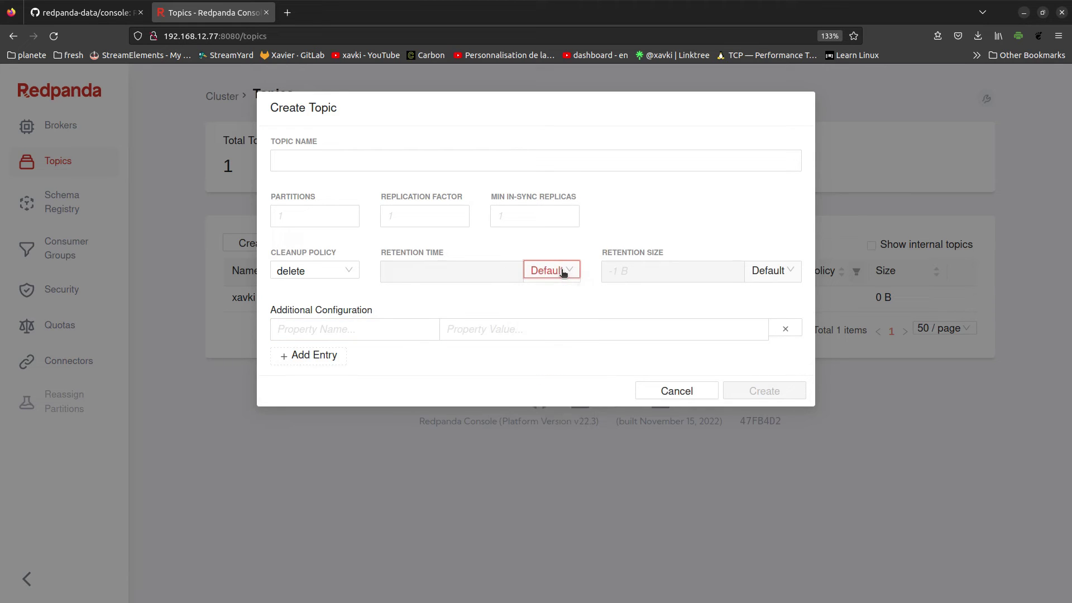
left_click(566, 273)
left_click(544, 337)
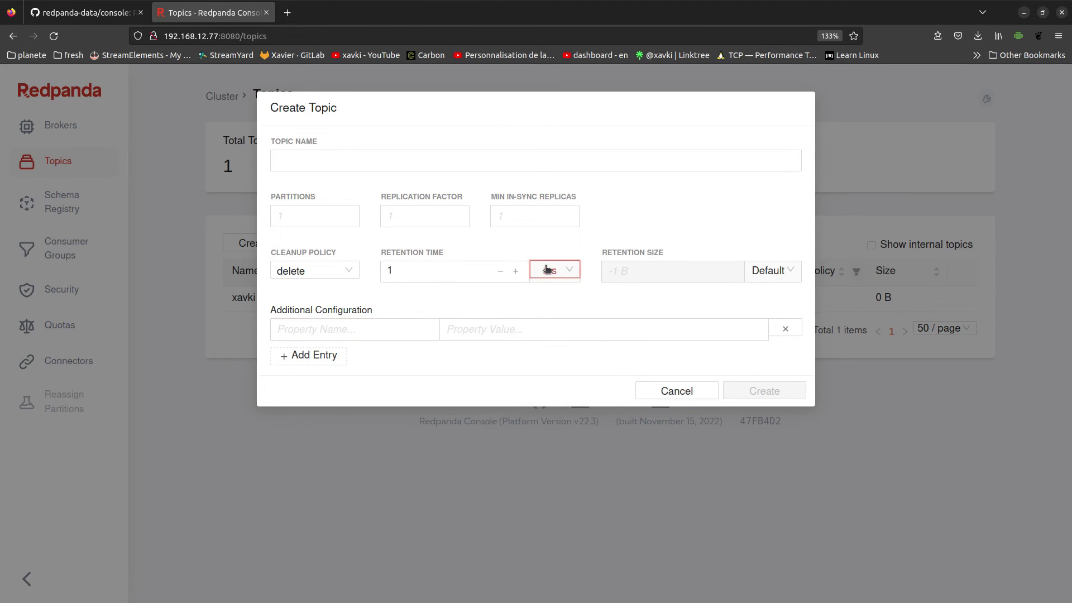
left_click(551, 270)
left_click(508, 294)
left_click(351, 272)
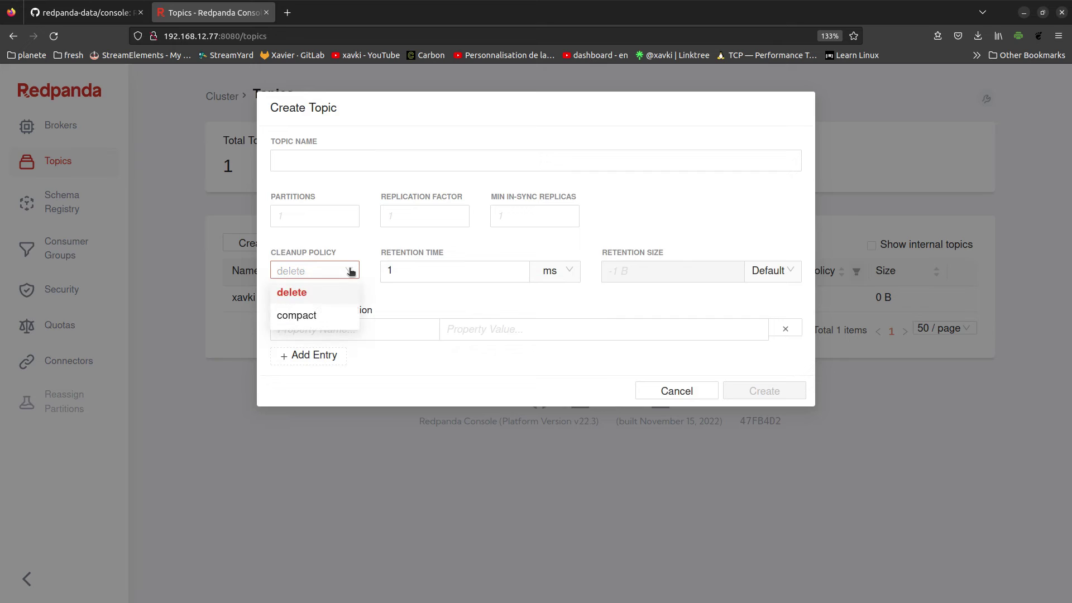
left_click(351, 272)
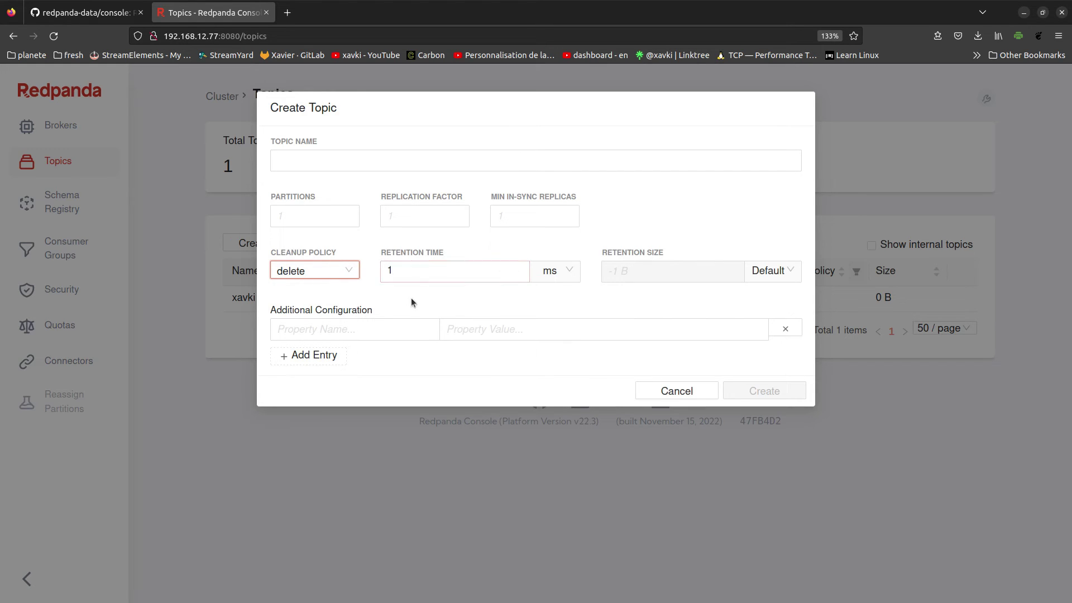
left_click(677, 390)
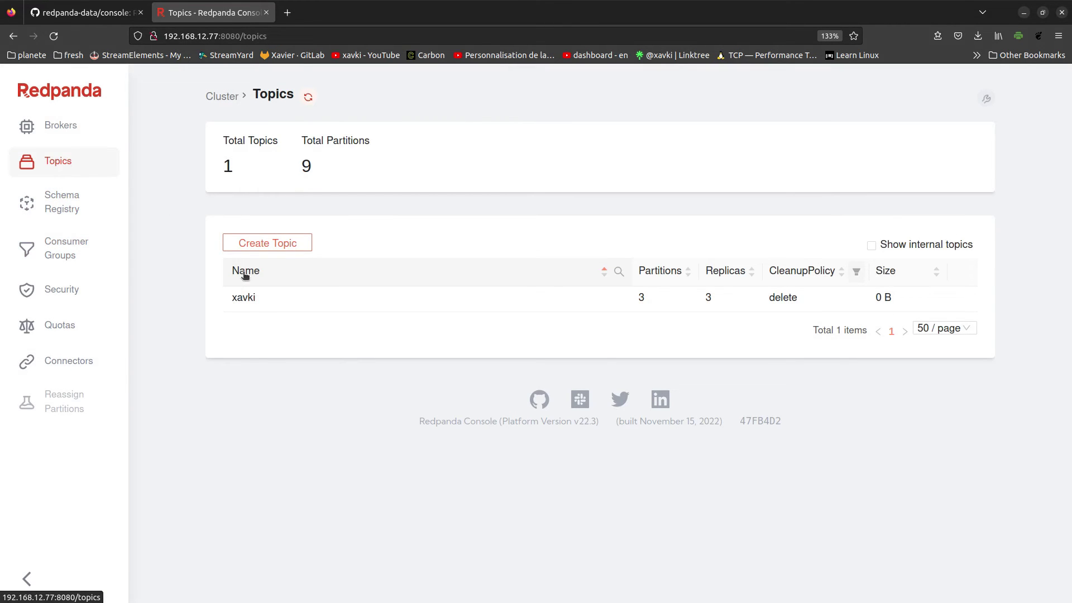
Open the xavki topic, start producing a message for it, and view the message's header fields.
left_click(245, 297)
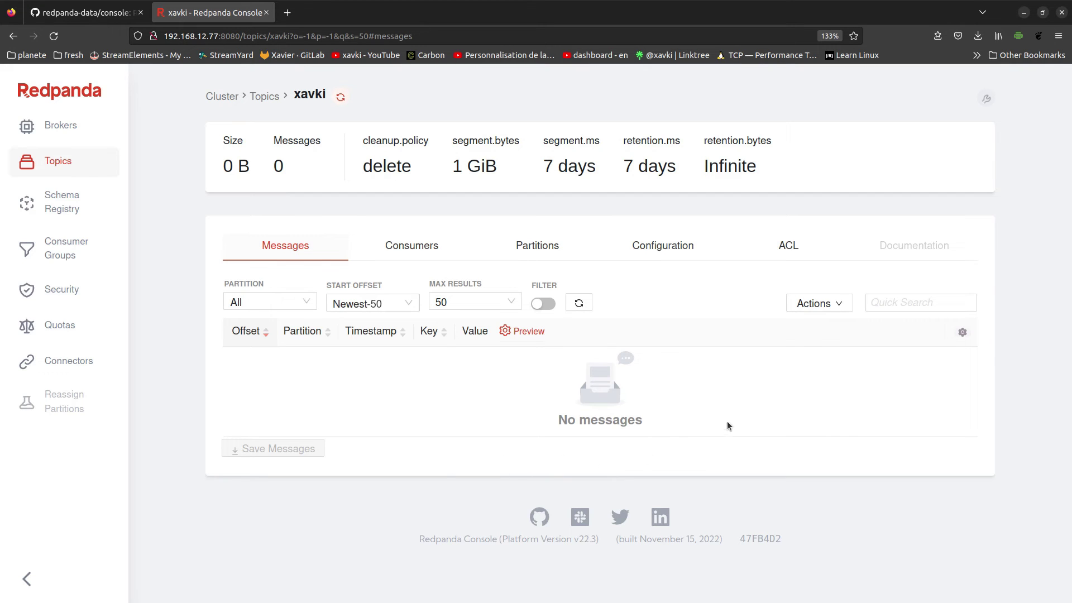
left_click(822, 306)
left_click(828, 326)
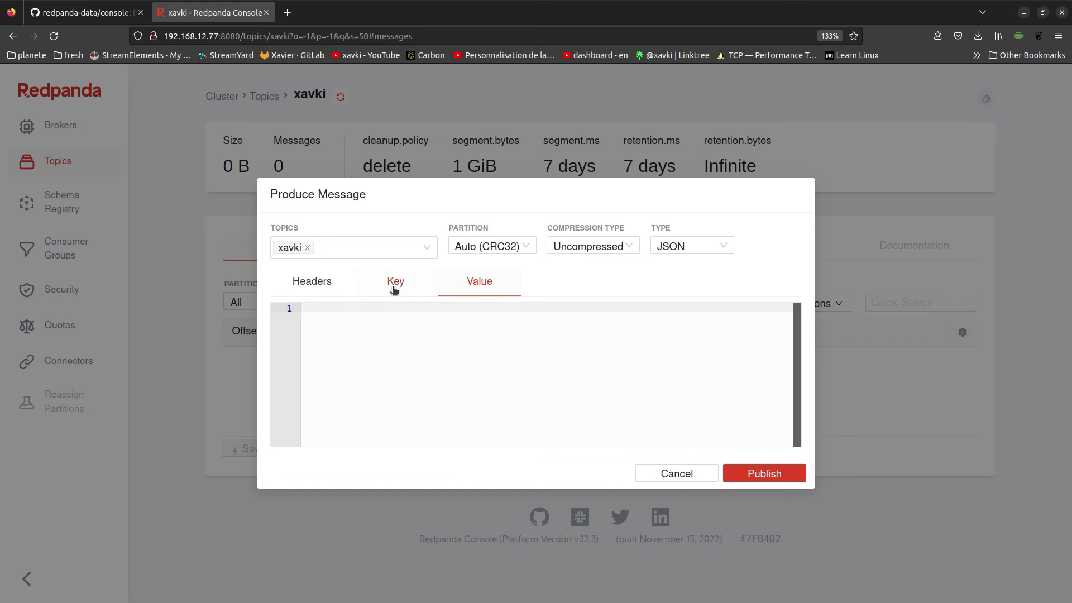
left_click(321, 281)
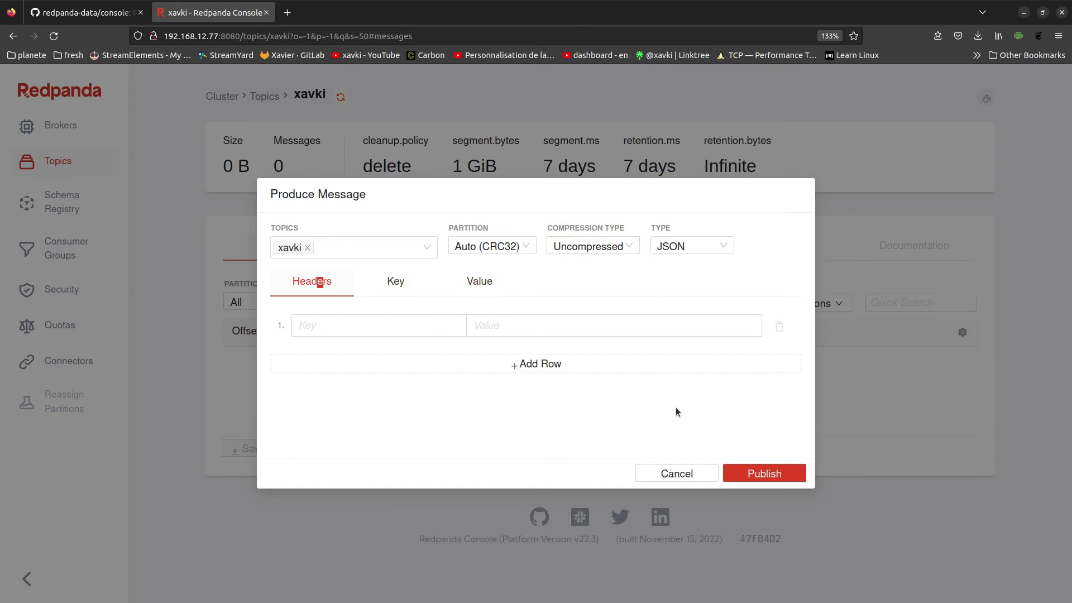
Review the message's type and compression options, leaving JSON and Uncompressed selected, and cancel the message.
left_click(714, 253)
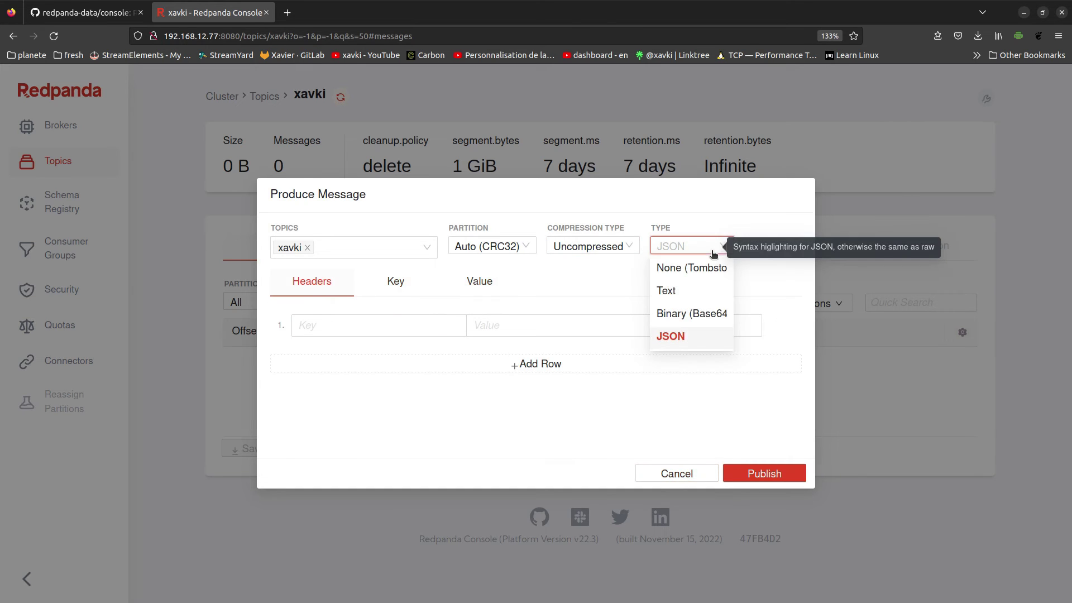
left_click(689, 291)
left_click(682, 250)
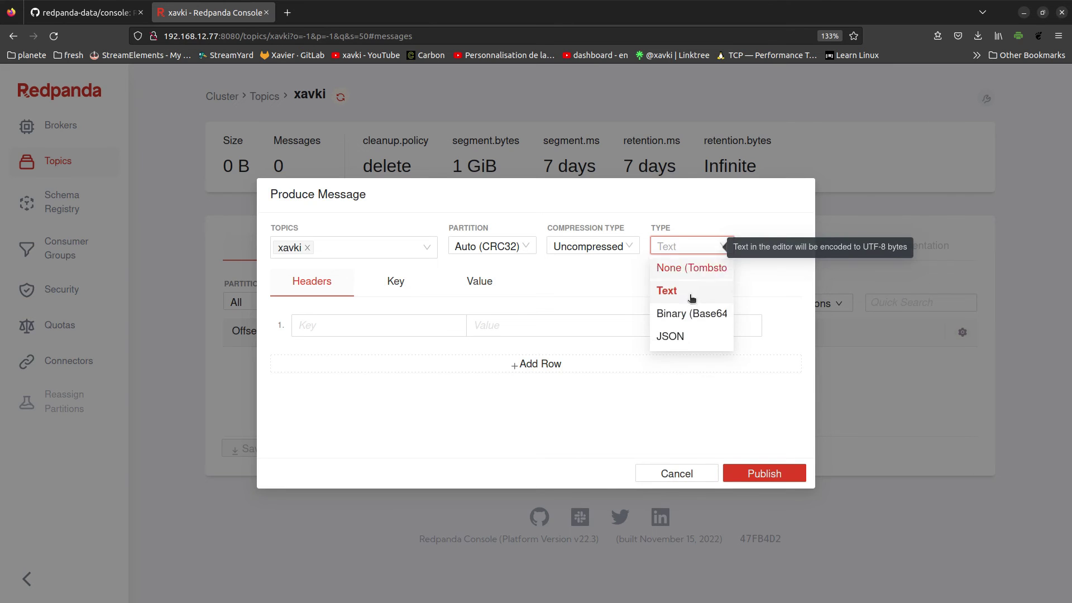
left_click(689, 336)
left_click(592, 248)
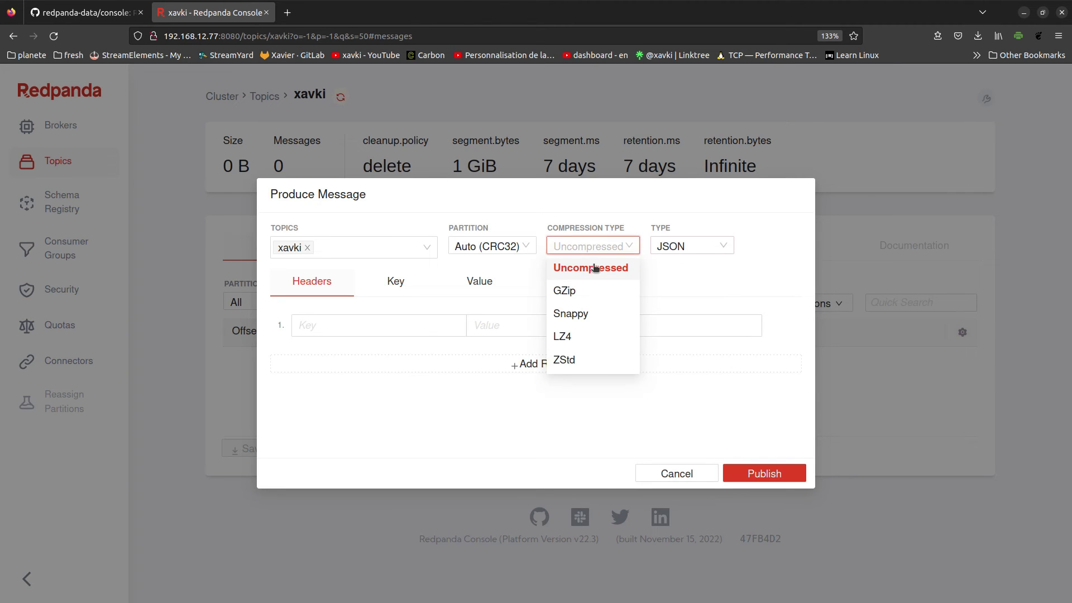
left_click(587, 245)
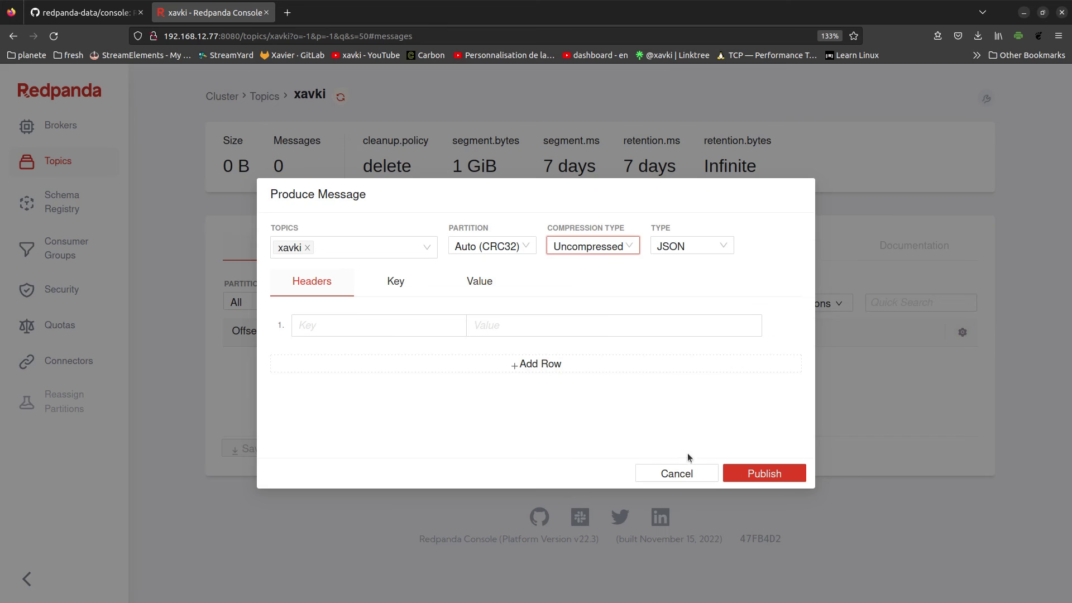
left_click(682, 473)
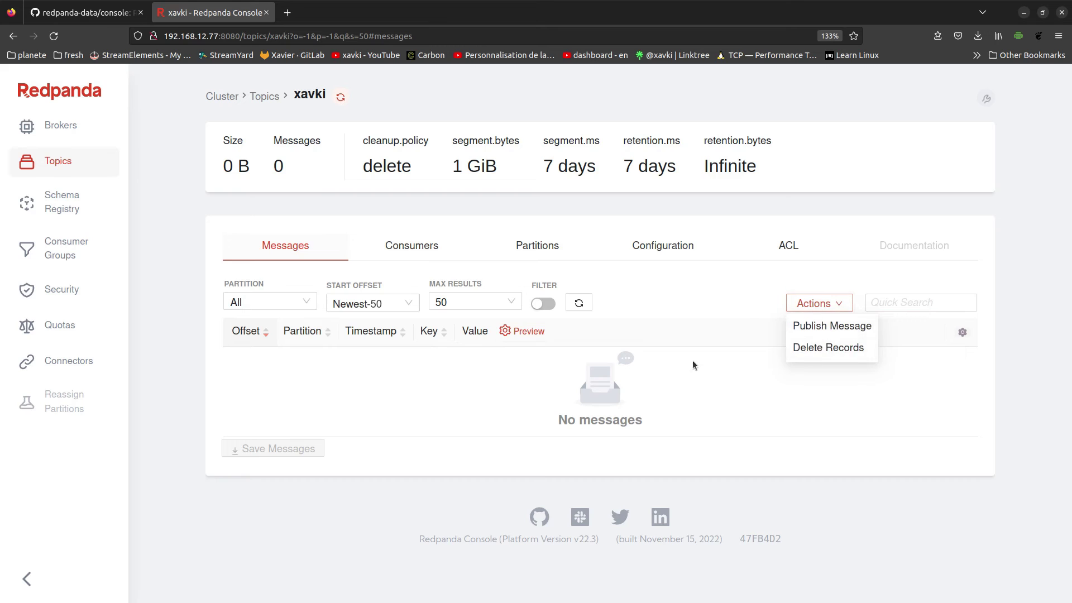
Check the xavki topic's consumers, and examine which broker leads each of its partitions.
left_click(398, 251)
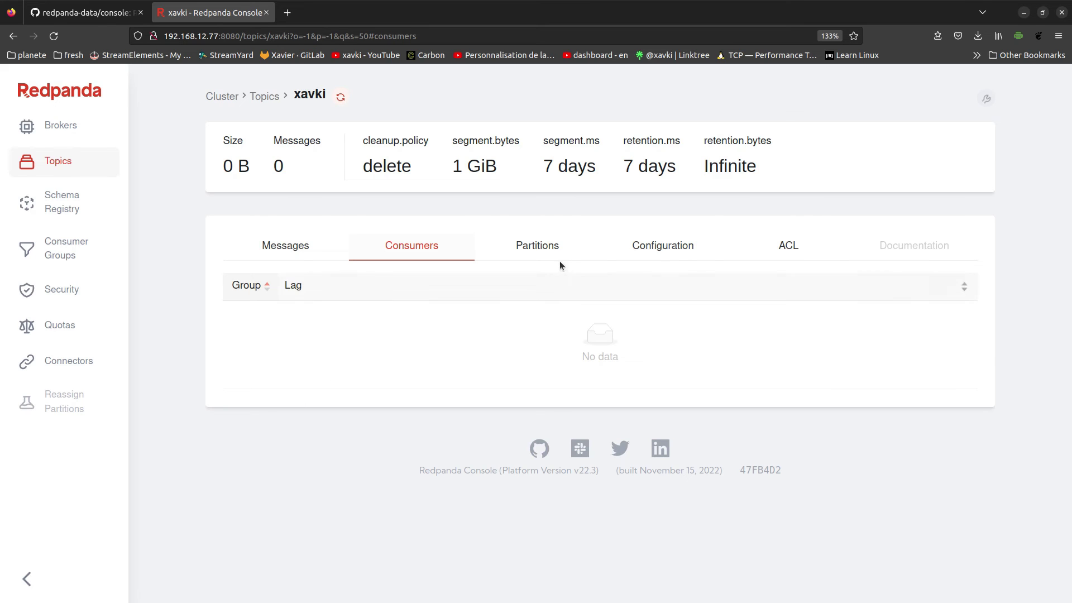
left_click(545, 250)
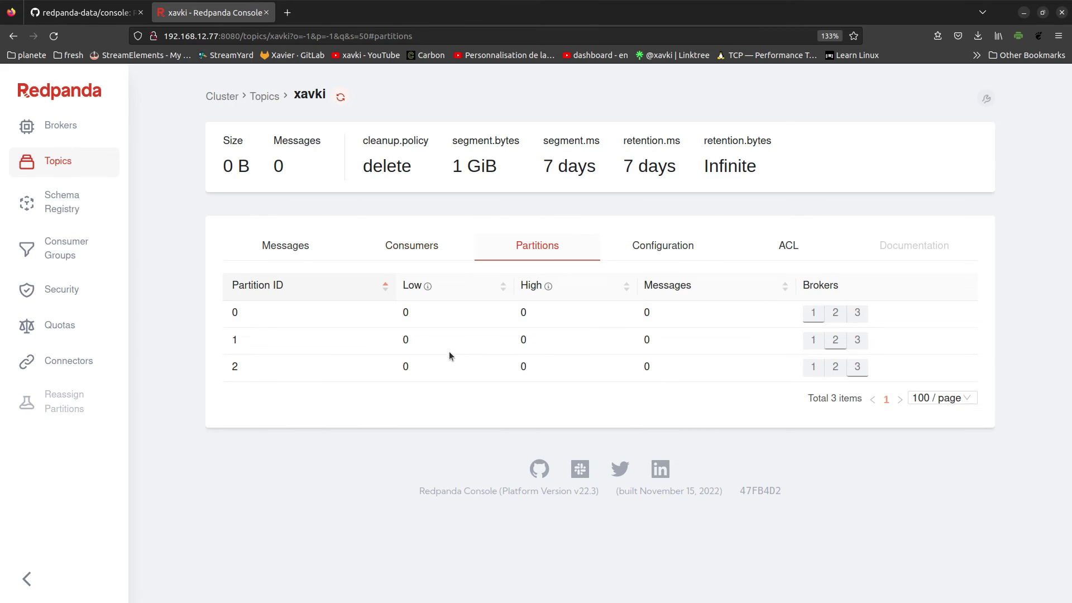
mouse_move(815, 313)
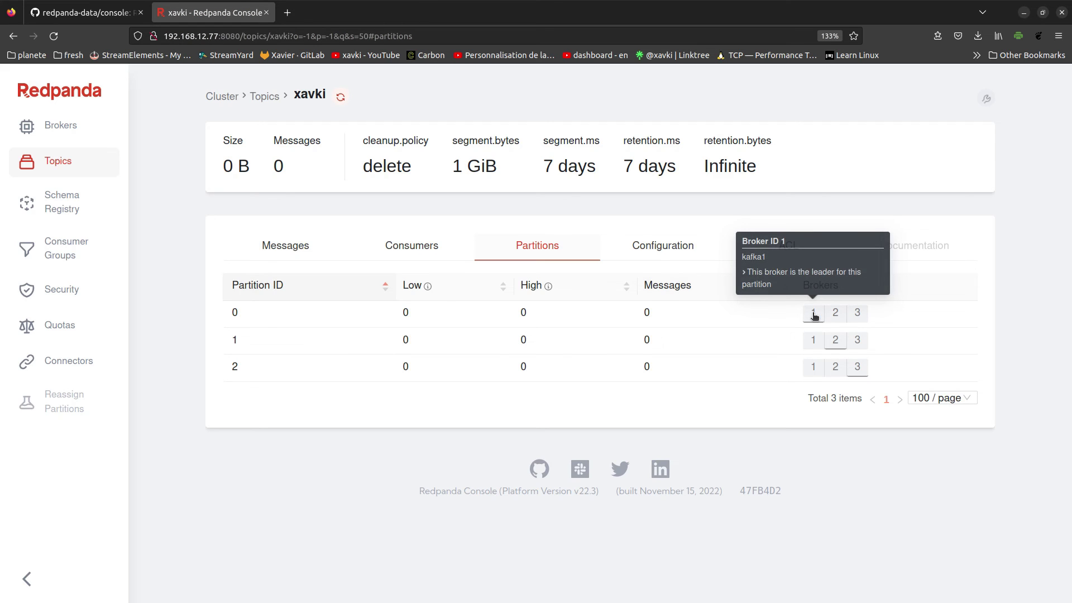
mouse_move(863, 378)
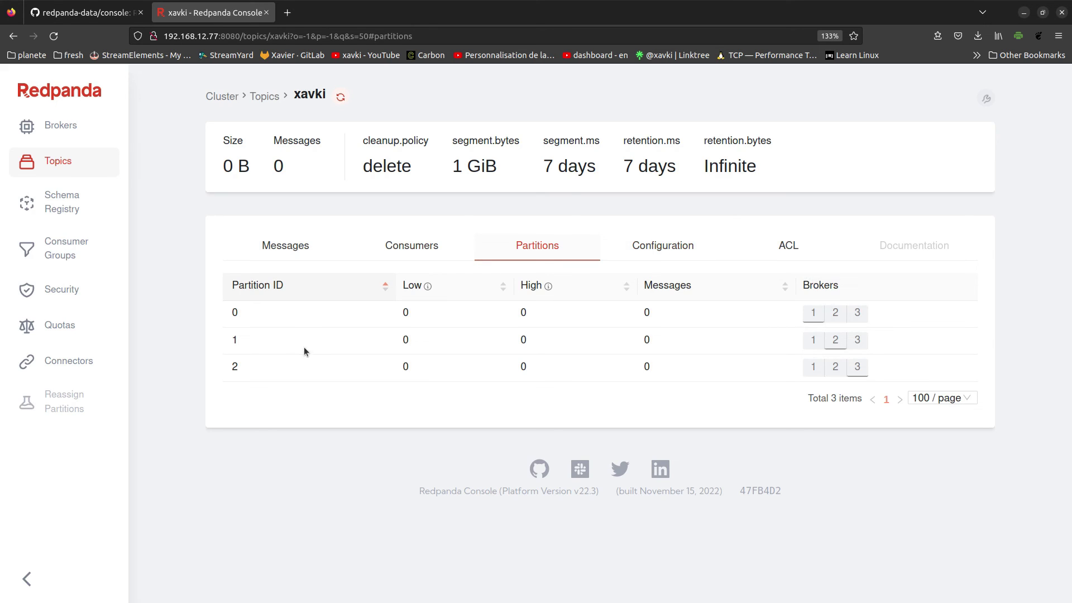
mouse_move(836, 338)
mouse_move(856, 313)
Look through the xavki topic's full configuration list, and return to its messages.
left_click(662, 244)
scroll(648, 383, "down", 1)
scroll(647, 380, "down", 6)
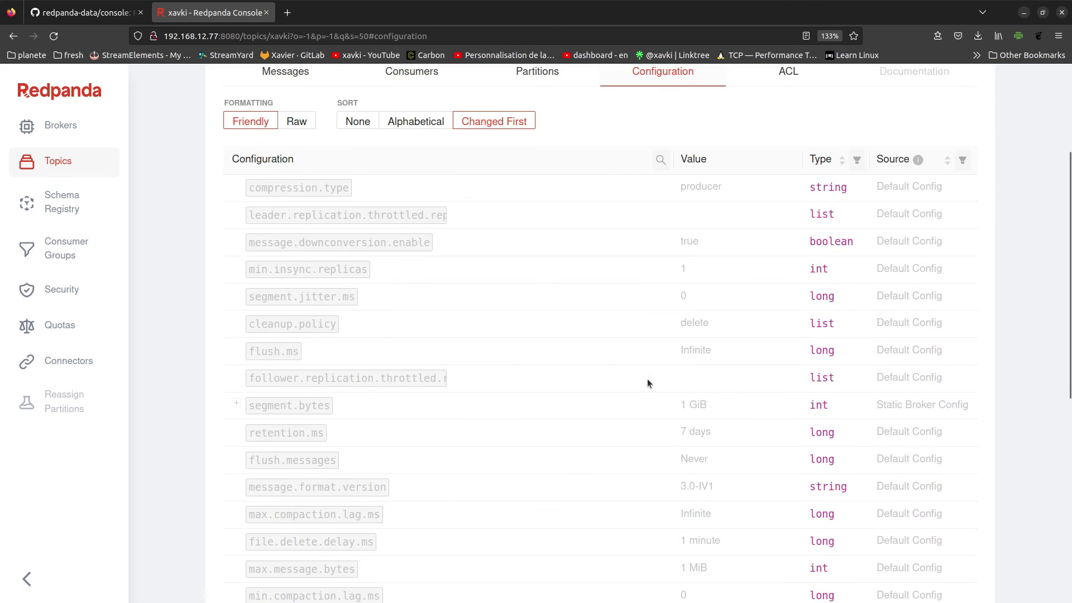
scroll(647, 385, "up", 7)
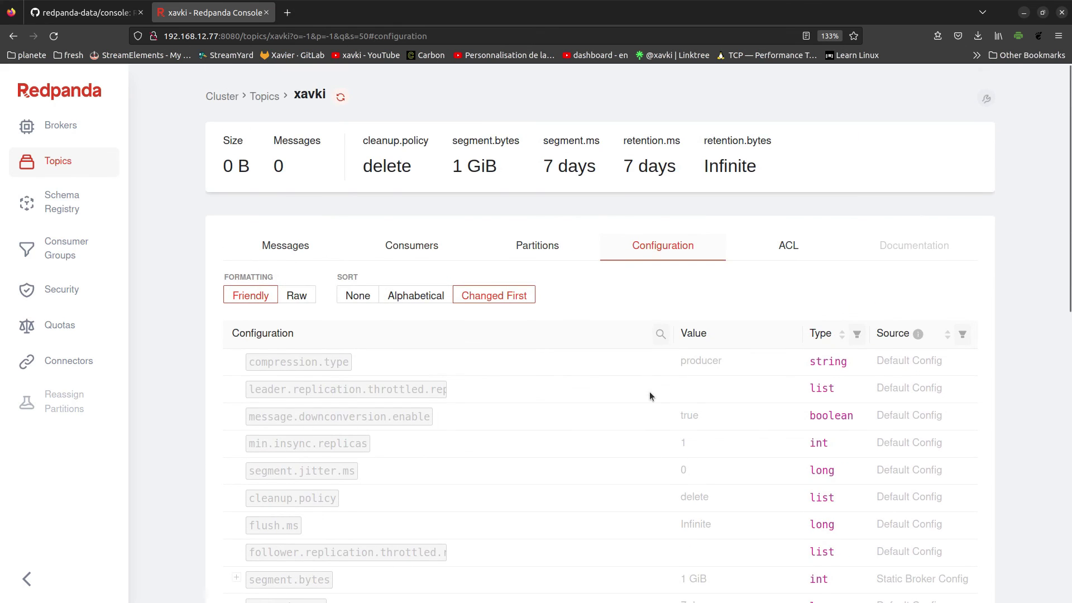
scroll(650, 393, "down", 10)
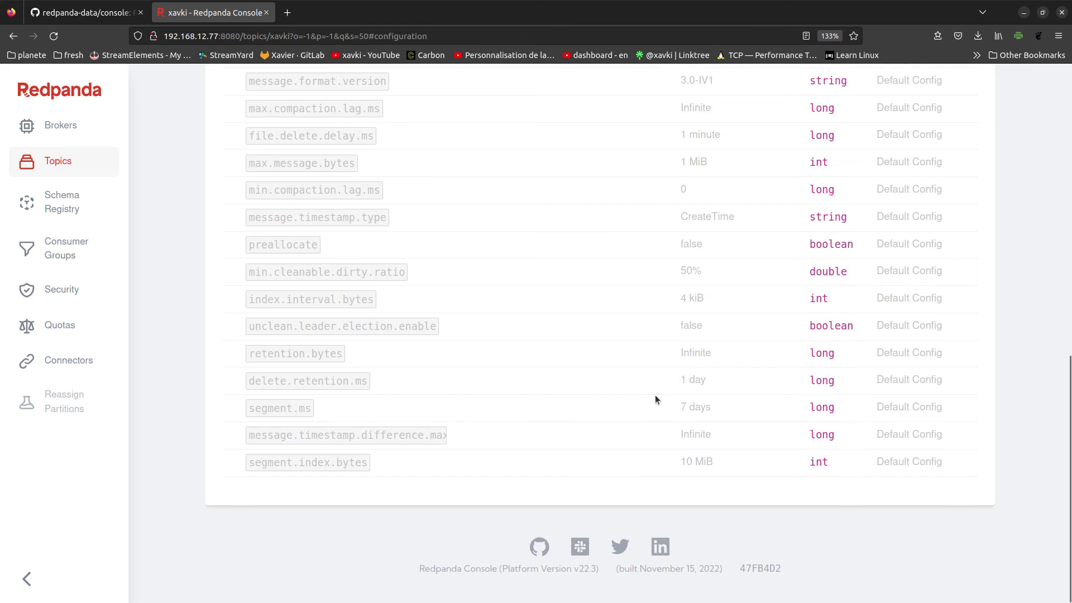
scroll(654, 394, "up", 10)
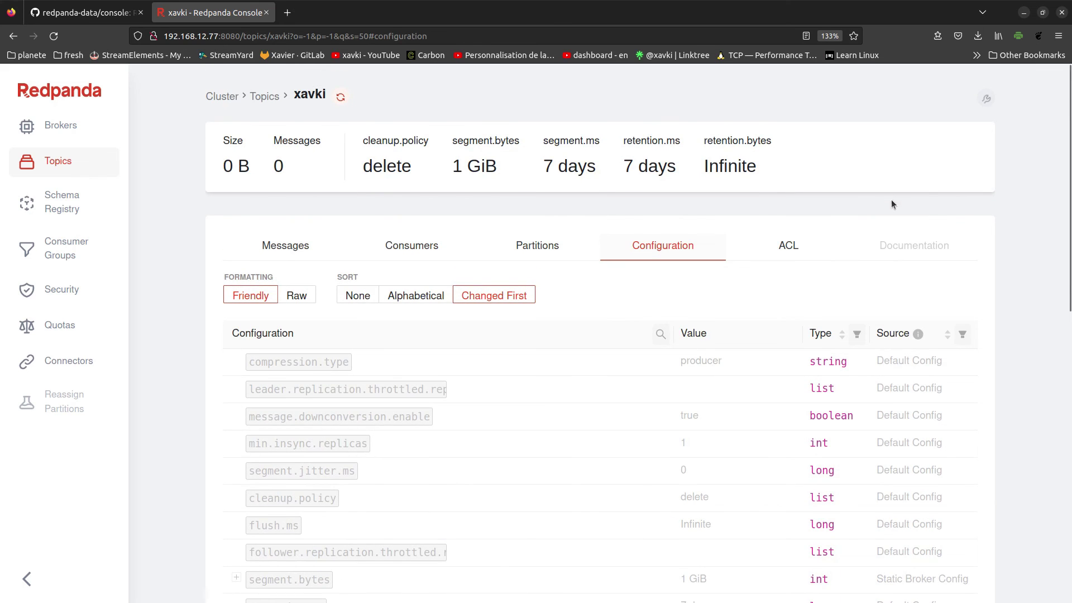
left_click(274, 245)
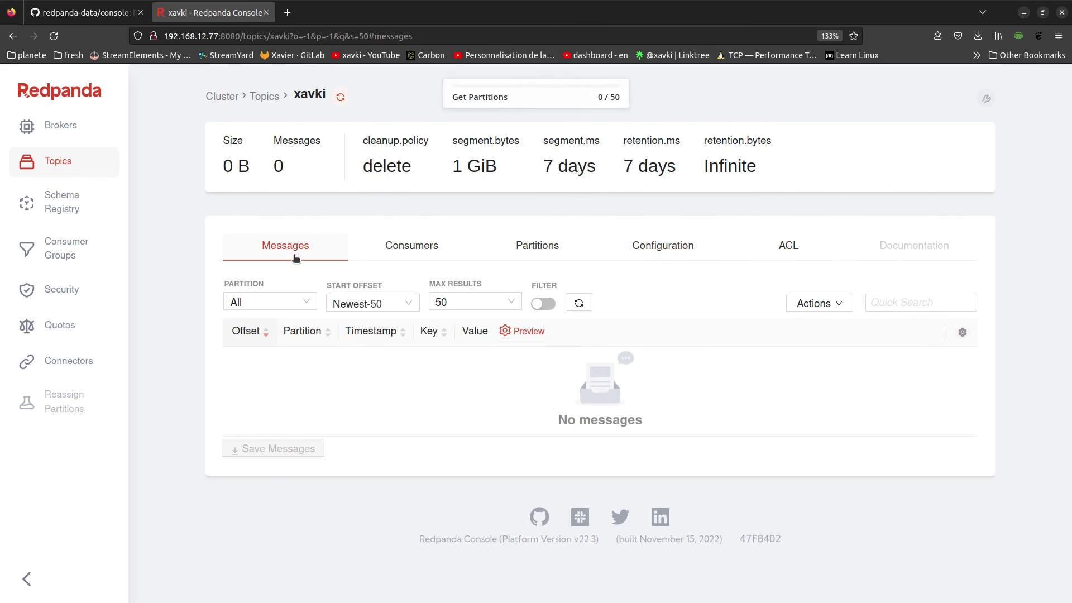
Look through the cluster's Schema Registry, Consumer Groups, Security, Quotas, Connectors and Brokers pages, and return to the Topics page.
left_click(62, 207)
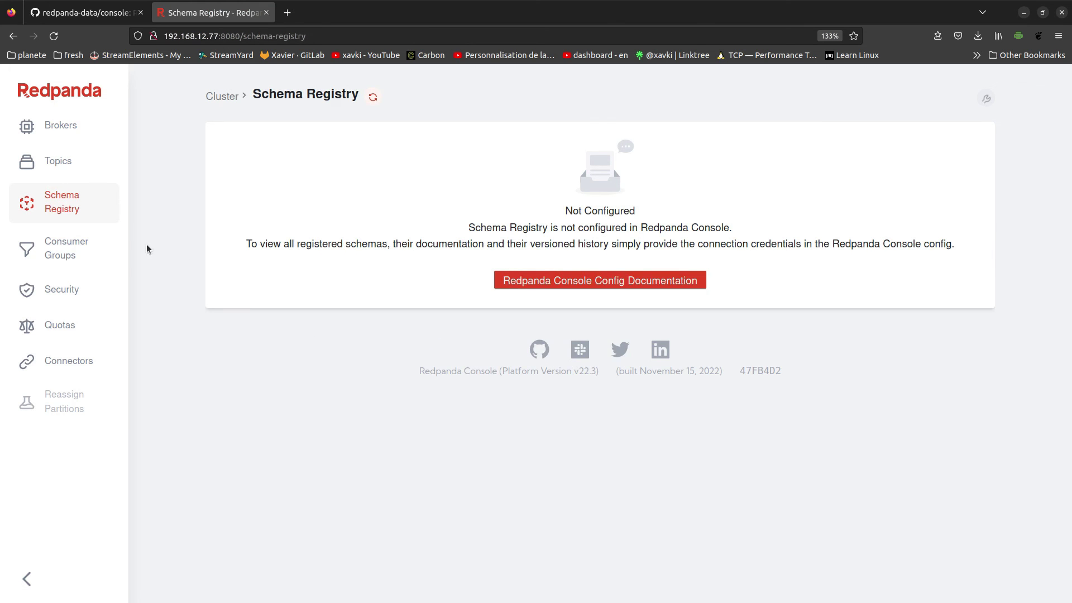
left_click(70, 243)
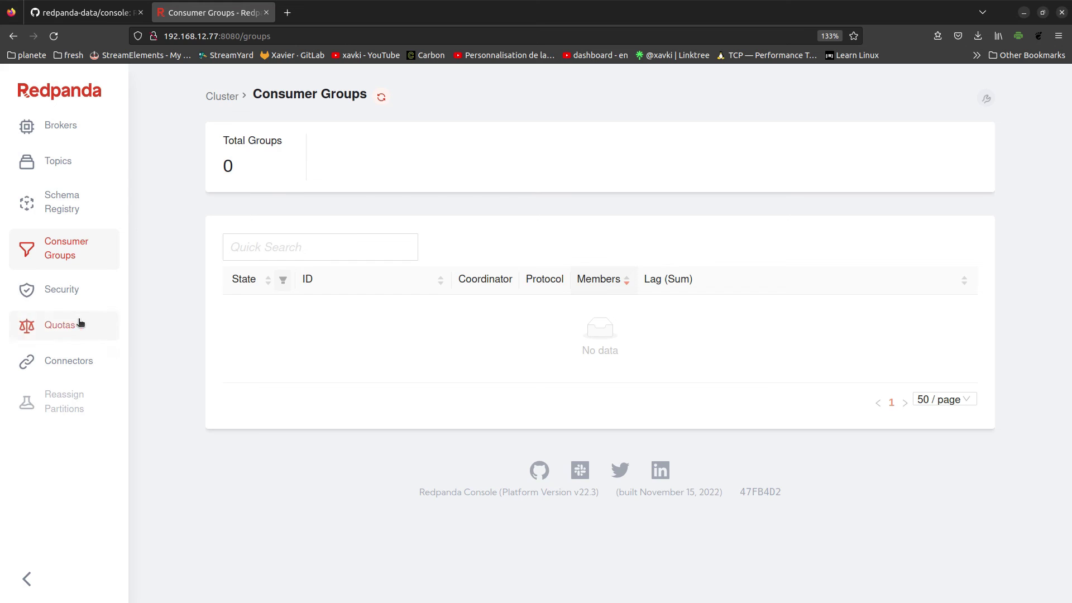
left_click(75, 291)
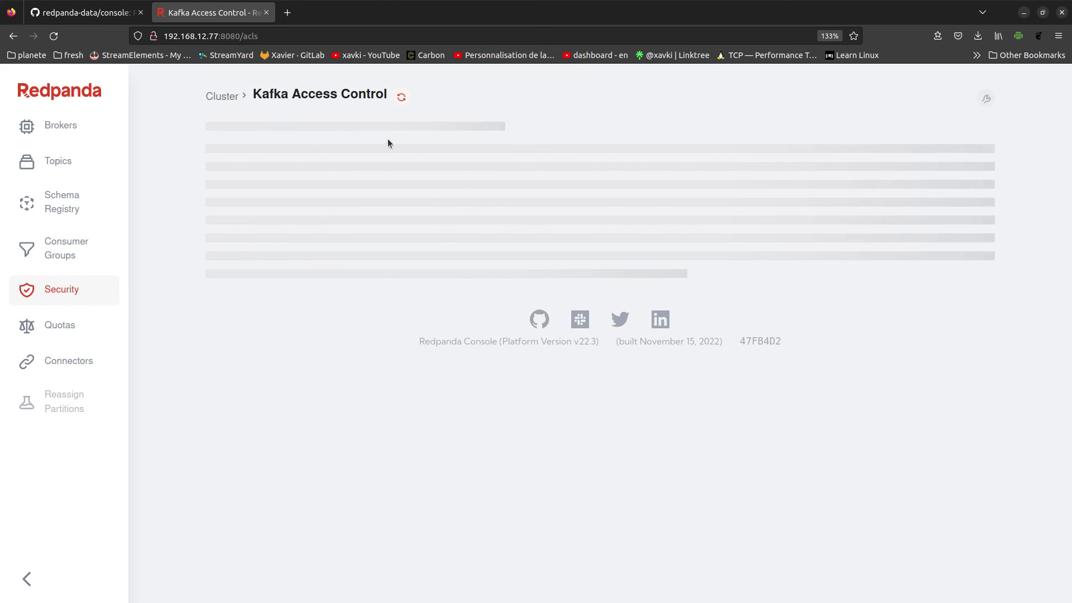
left_click(71, 333)
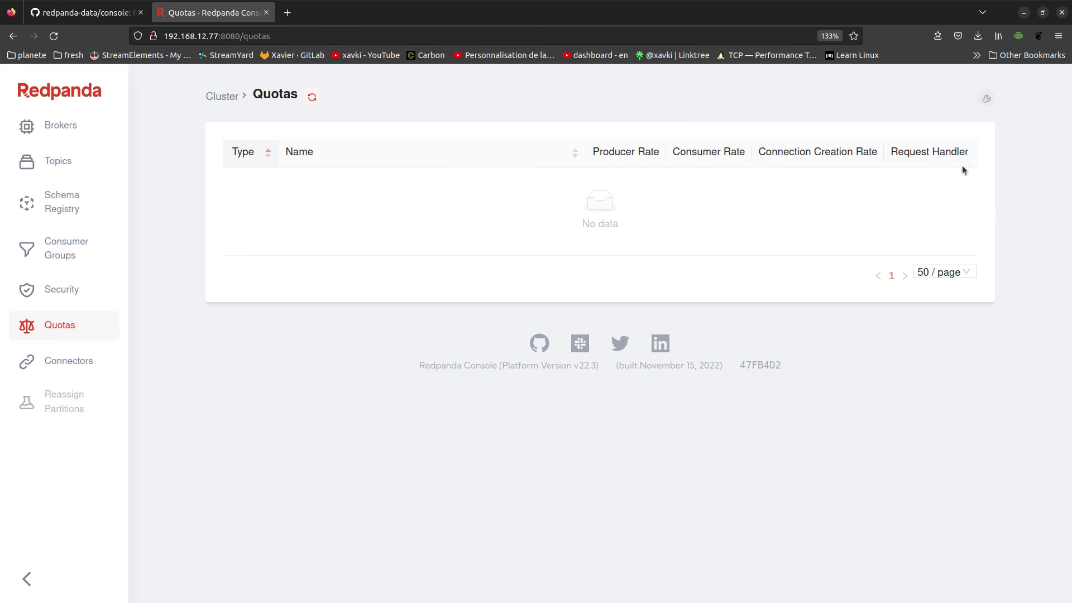
left_click(87, 361)
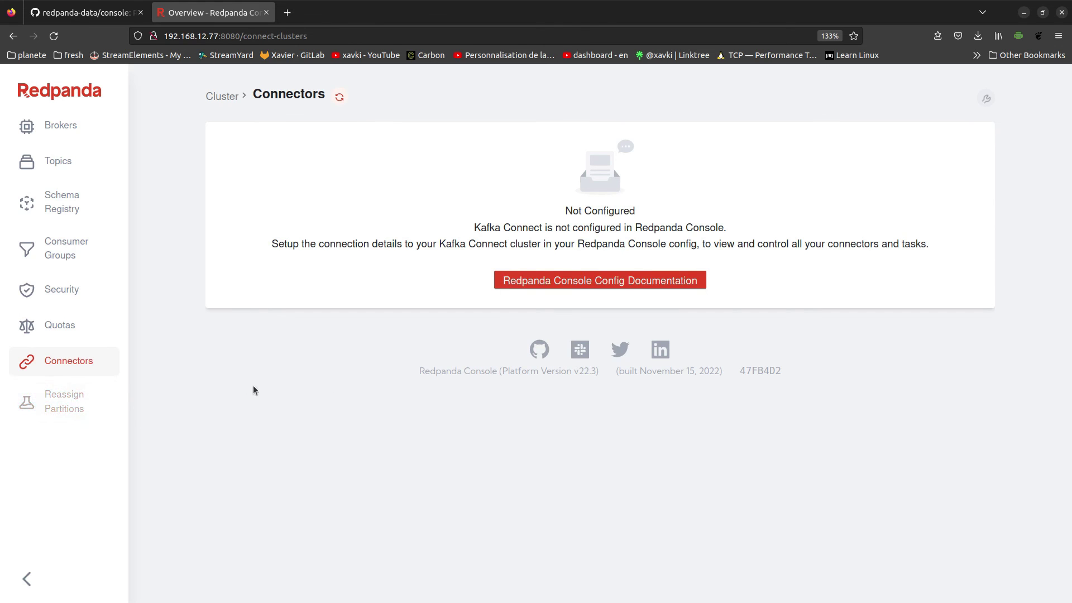
left_click(64, 130)
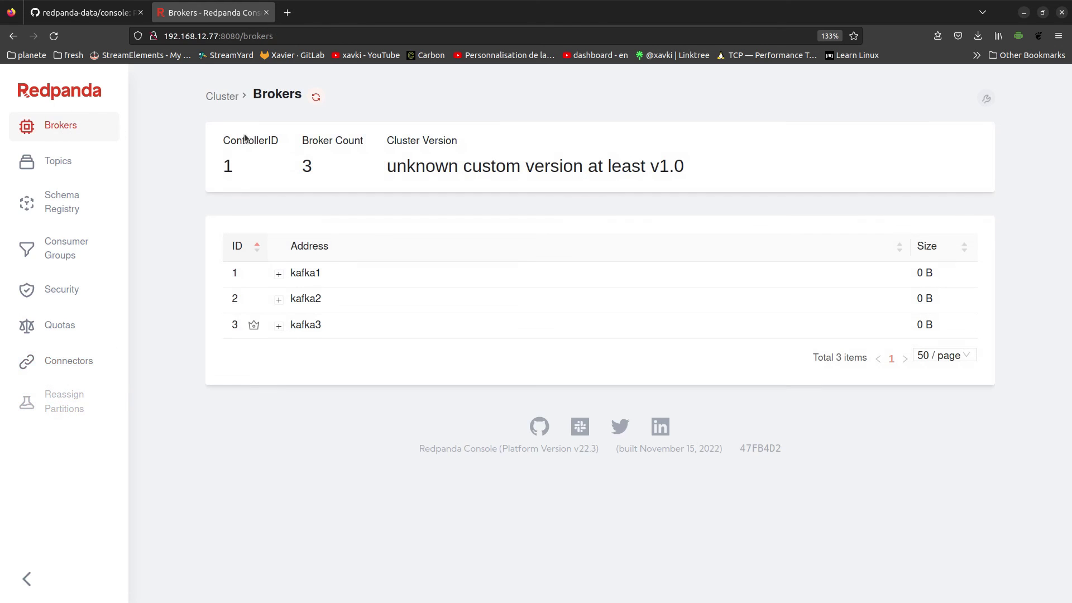
left_click(81, 162)
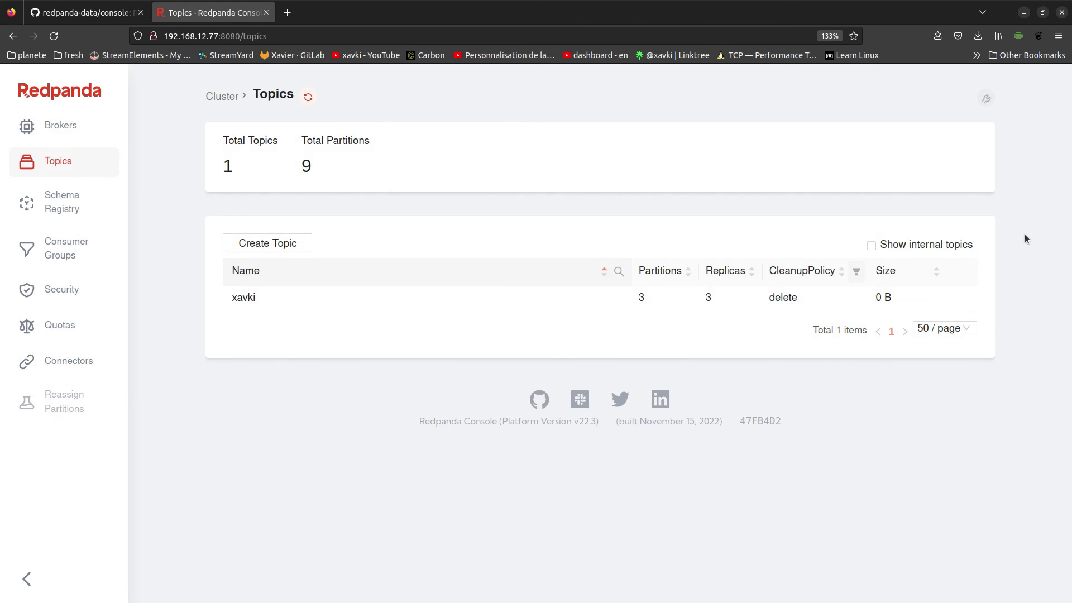